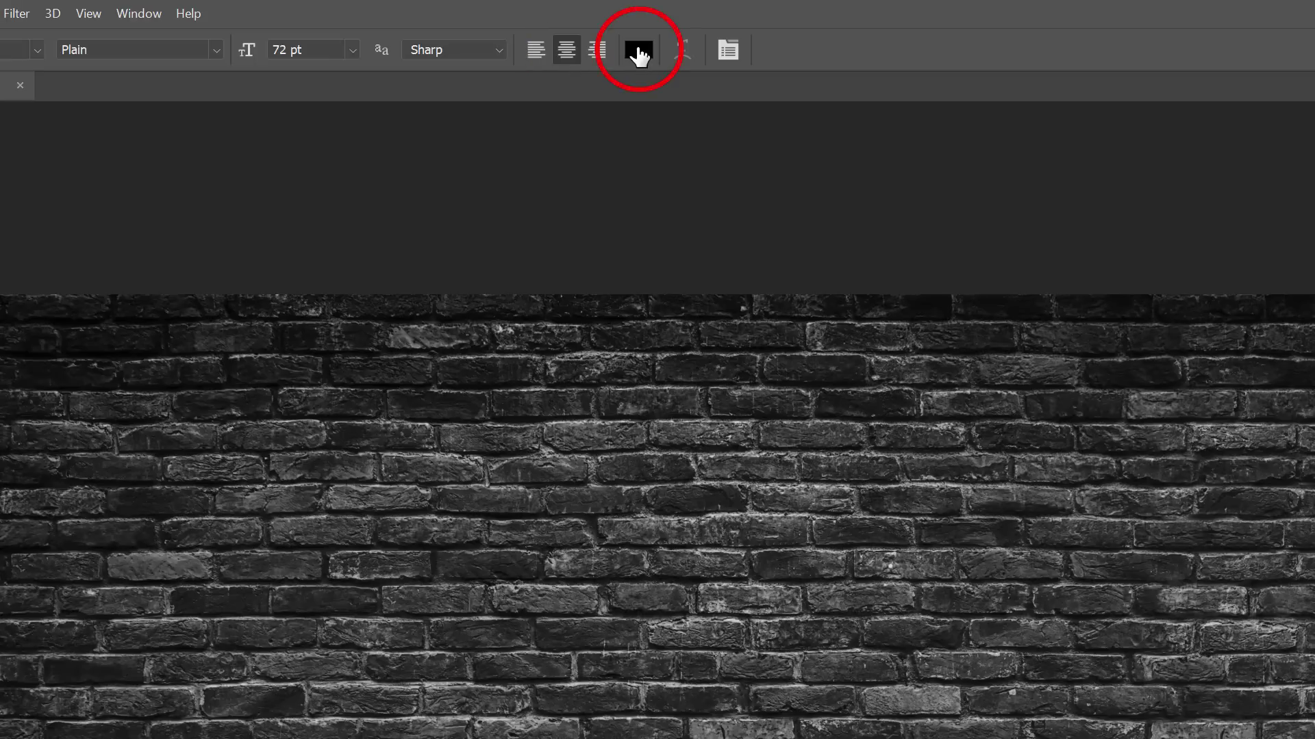
# Set the PAINT text colour to pure white and commit the PAINT type layer
pyautogui.click(639, 55)
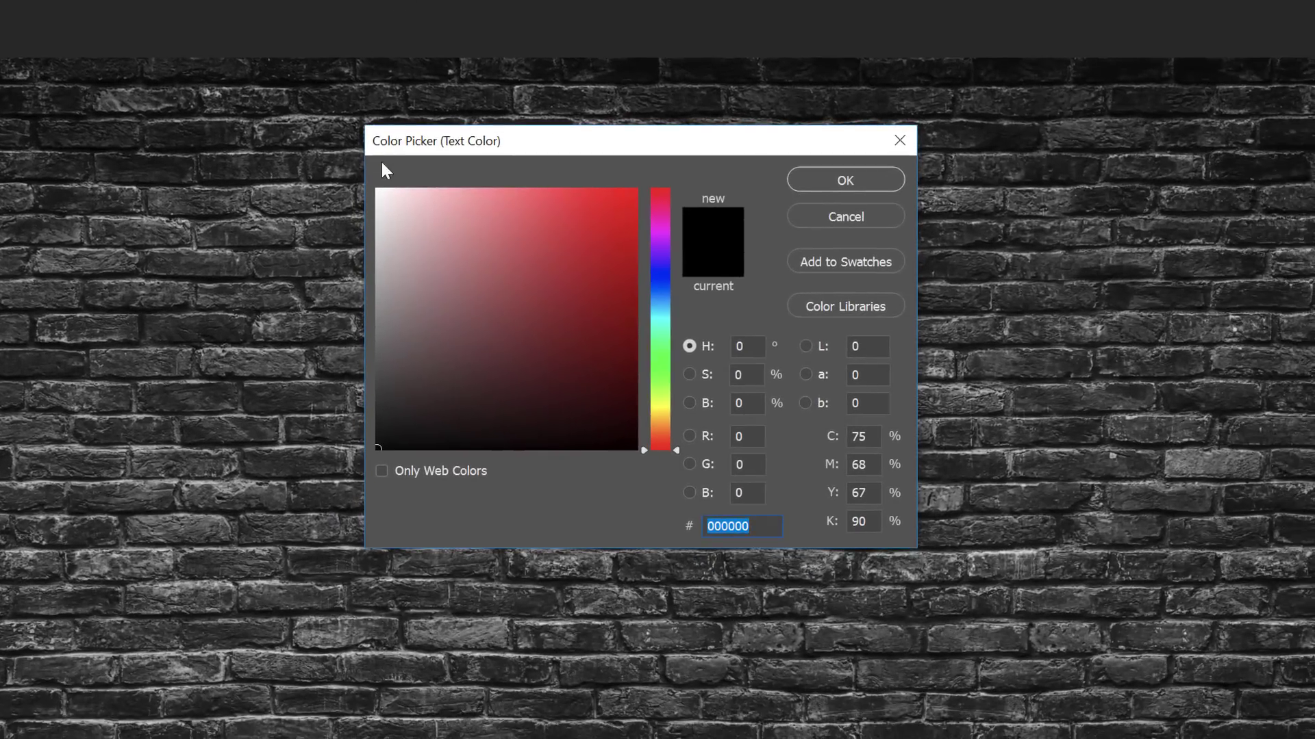
pyautogui.click(381, 200)
pyautogui.moveTo(381, 199); pyautogui.dragTo(374, 188)
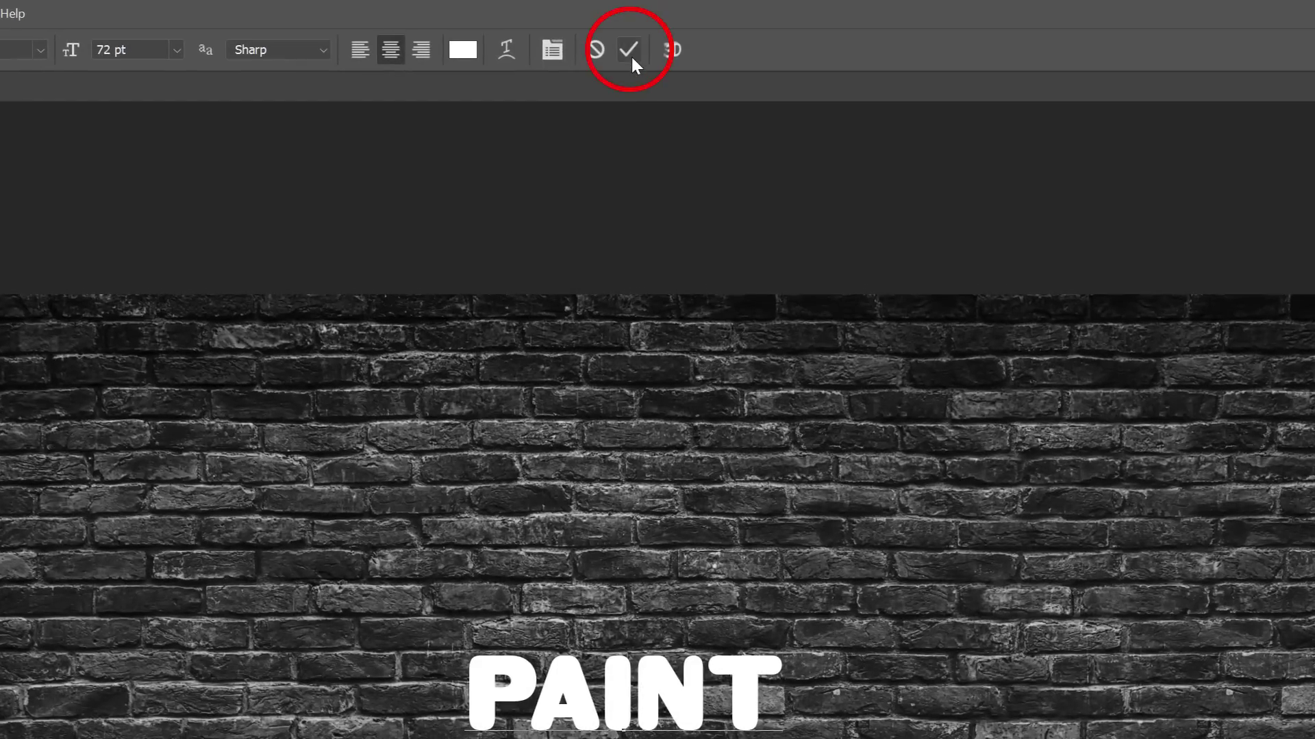
pyautogui.click(631, 58)
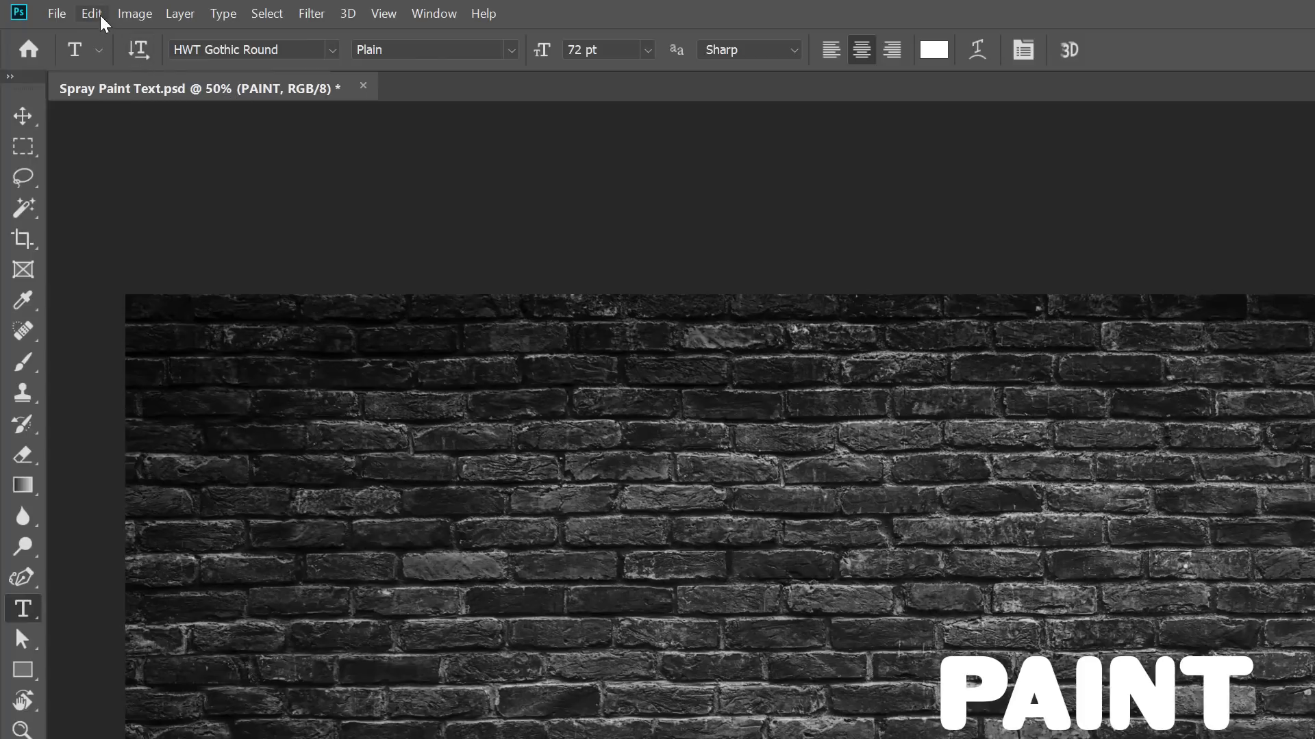
# Use Edit > Free Transform to scale PAINT up to about 436 pt
pyautogui.click(100, 15)
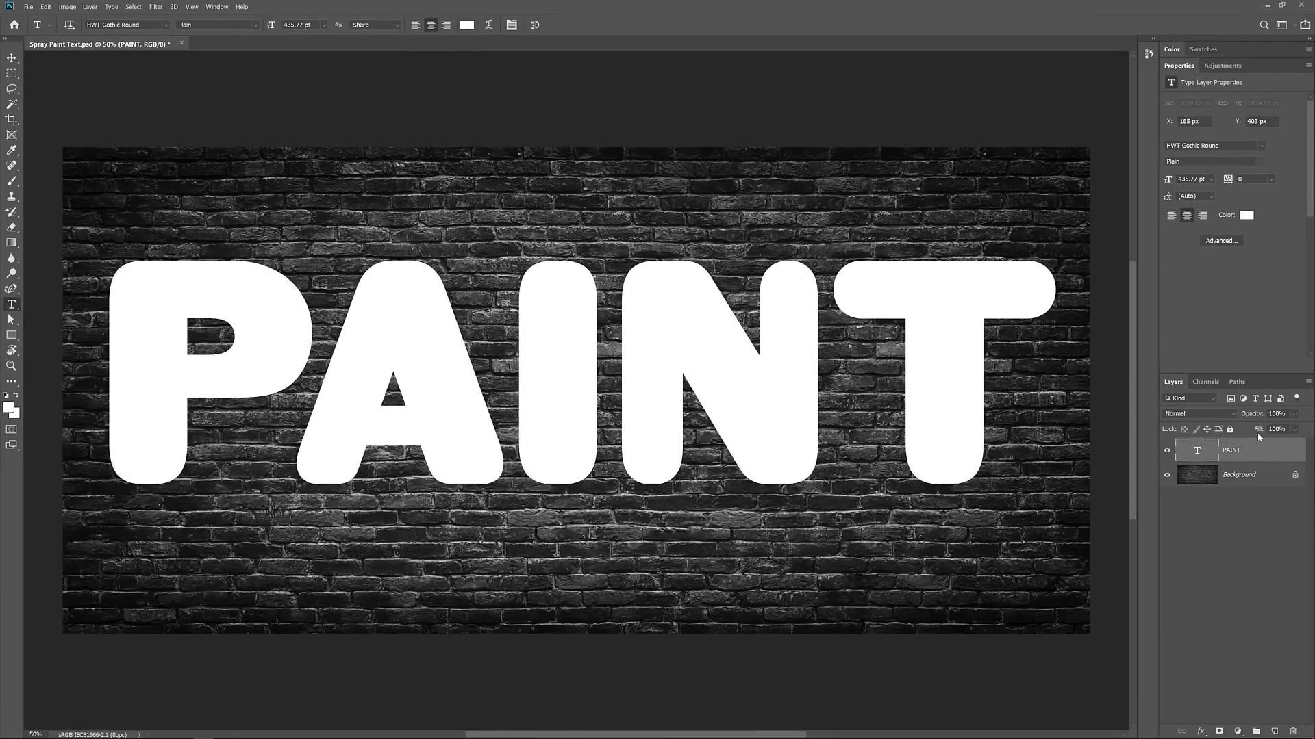
# Try the PAINT layer's Opacity and Fill sliders, then leave Fill at 0%
pyautogui.click(1294, 415)
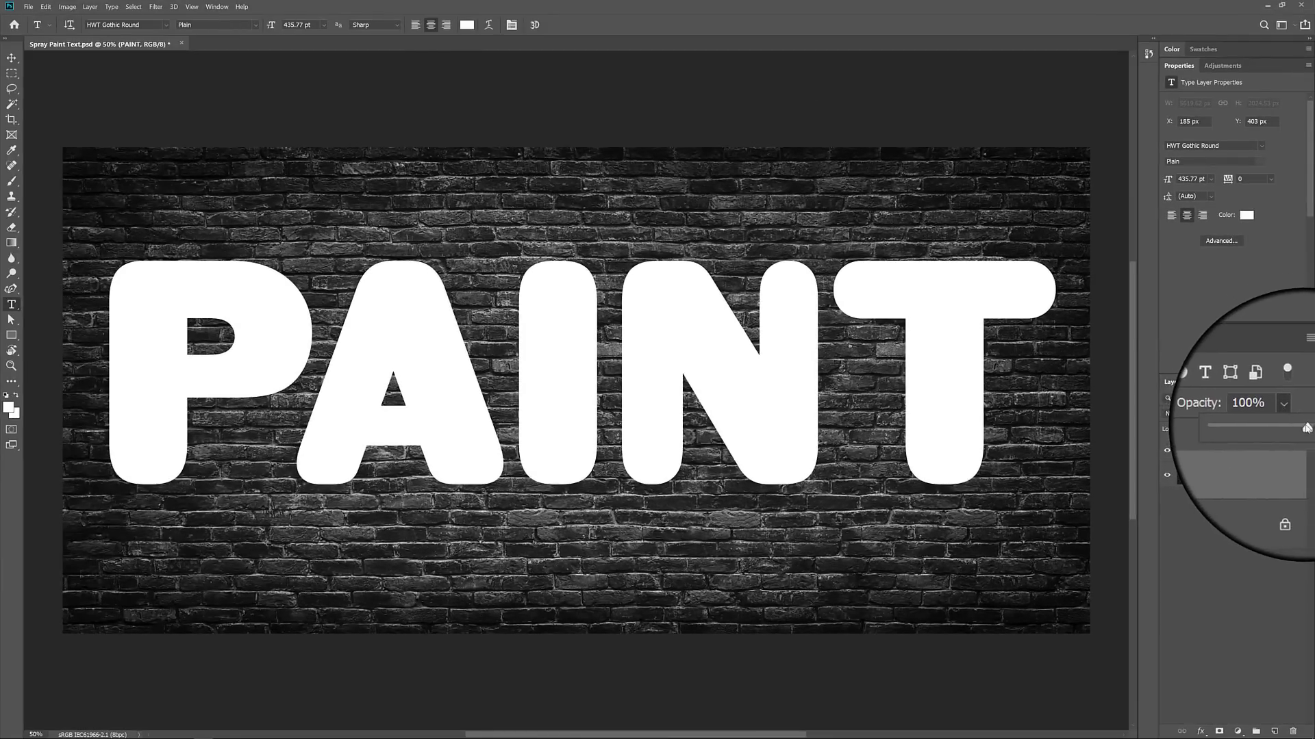
pyautogui.moveTo(1311, 438); pyautogui.dragTo(1261, 428)
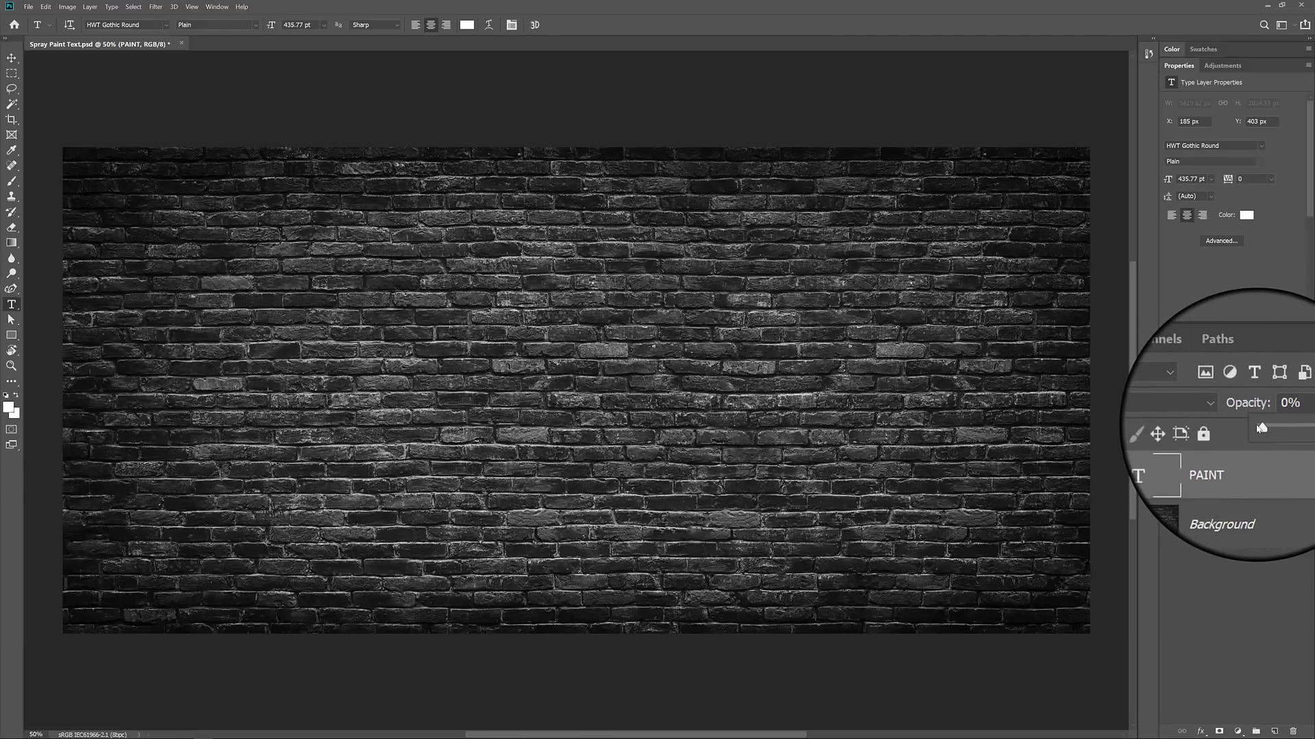
pyautogui.moveTo(1262, 428); pyautogui.dragTo(1310, 432)
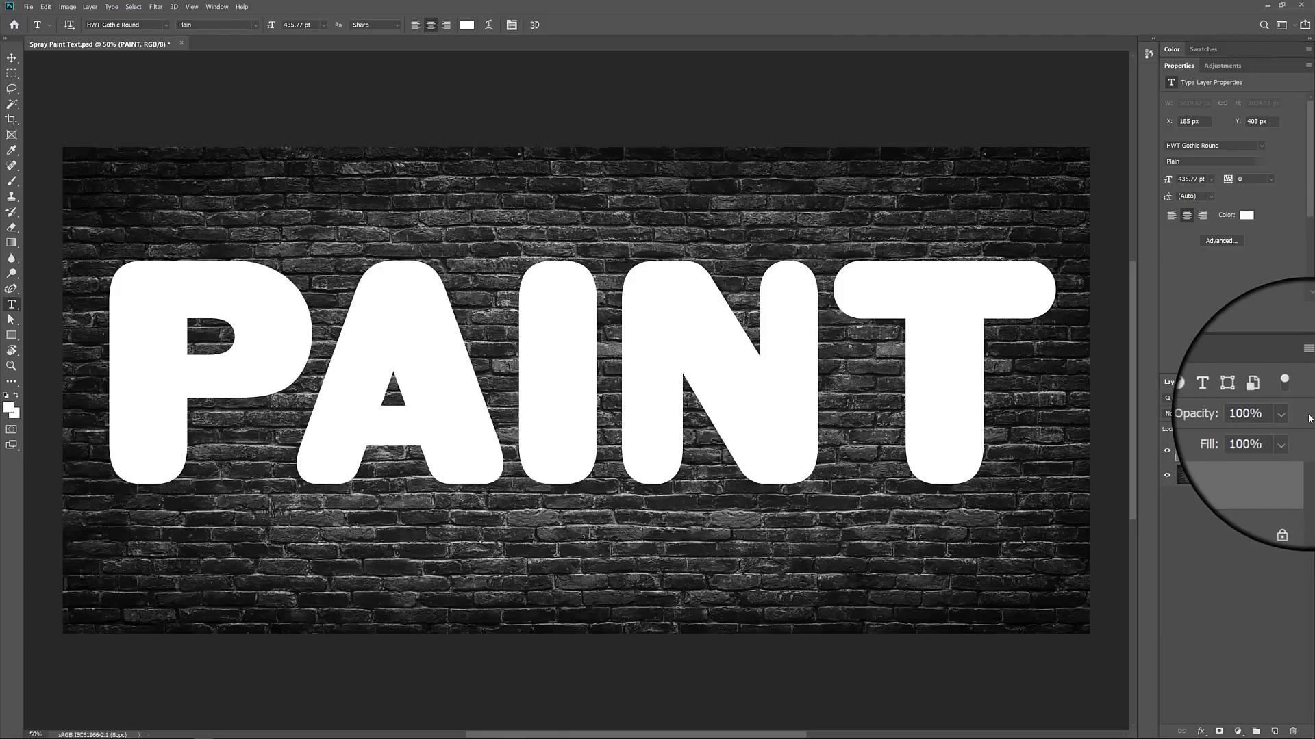
pyautogui.click(1296, 433)
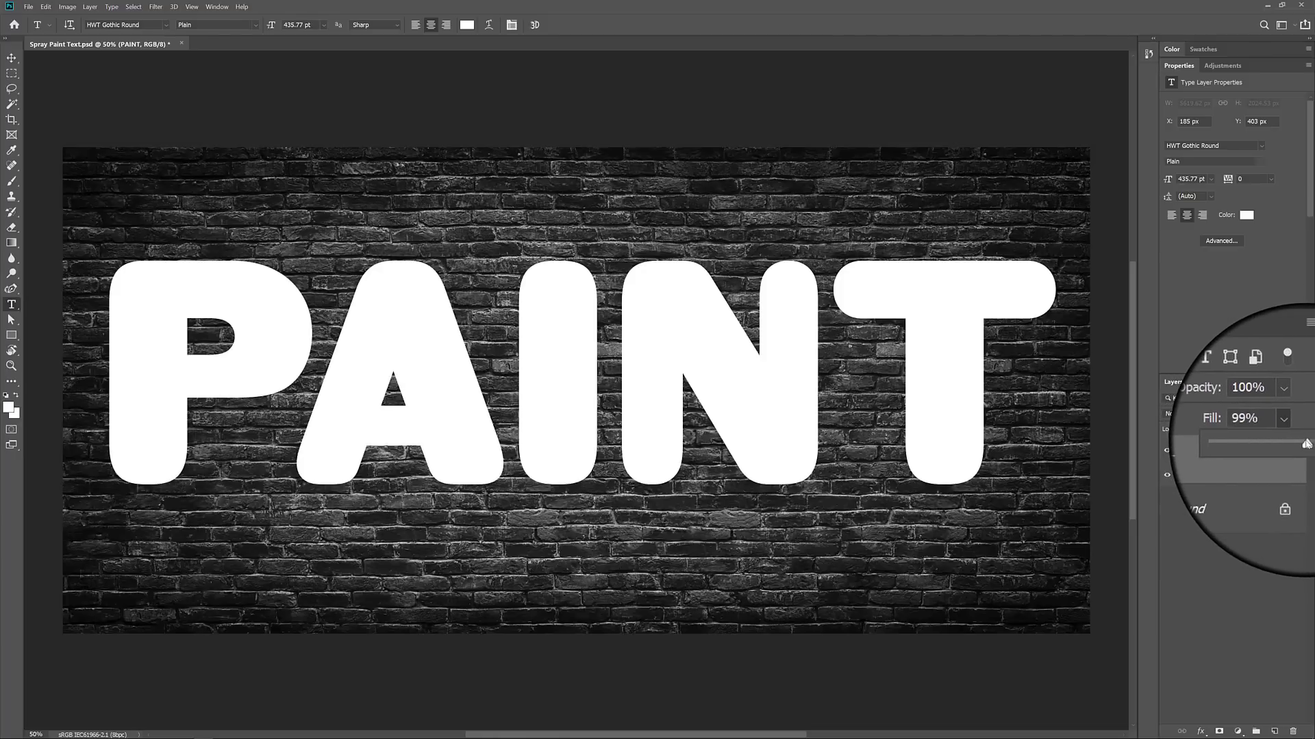
pyautogui.moveTo(1301, 444); pyautogui.dragTo(1258, 446)
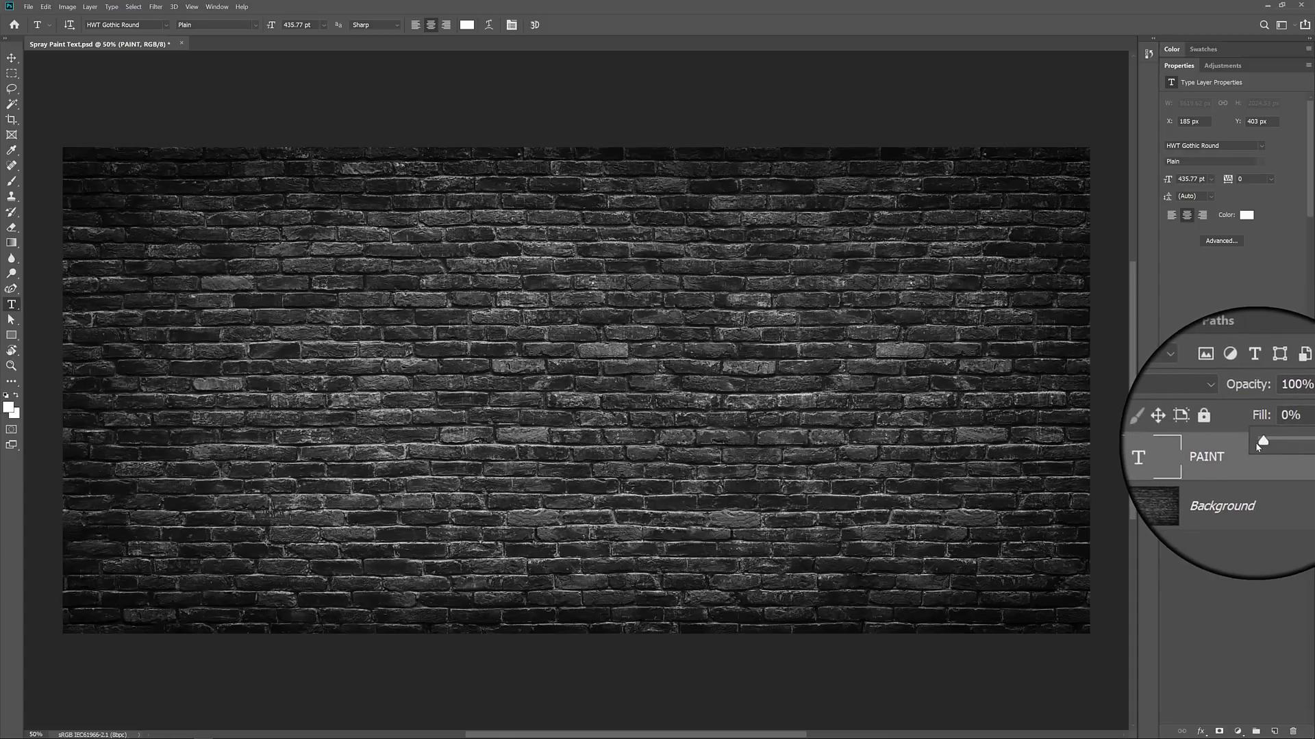
pyautogui.moveTo(1257, 447); pyautogui.dragTo(1309, 449)
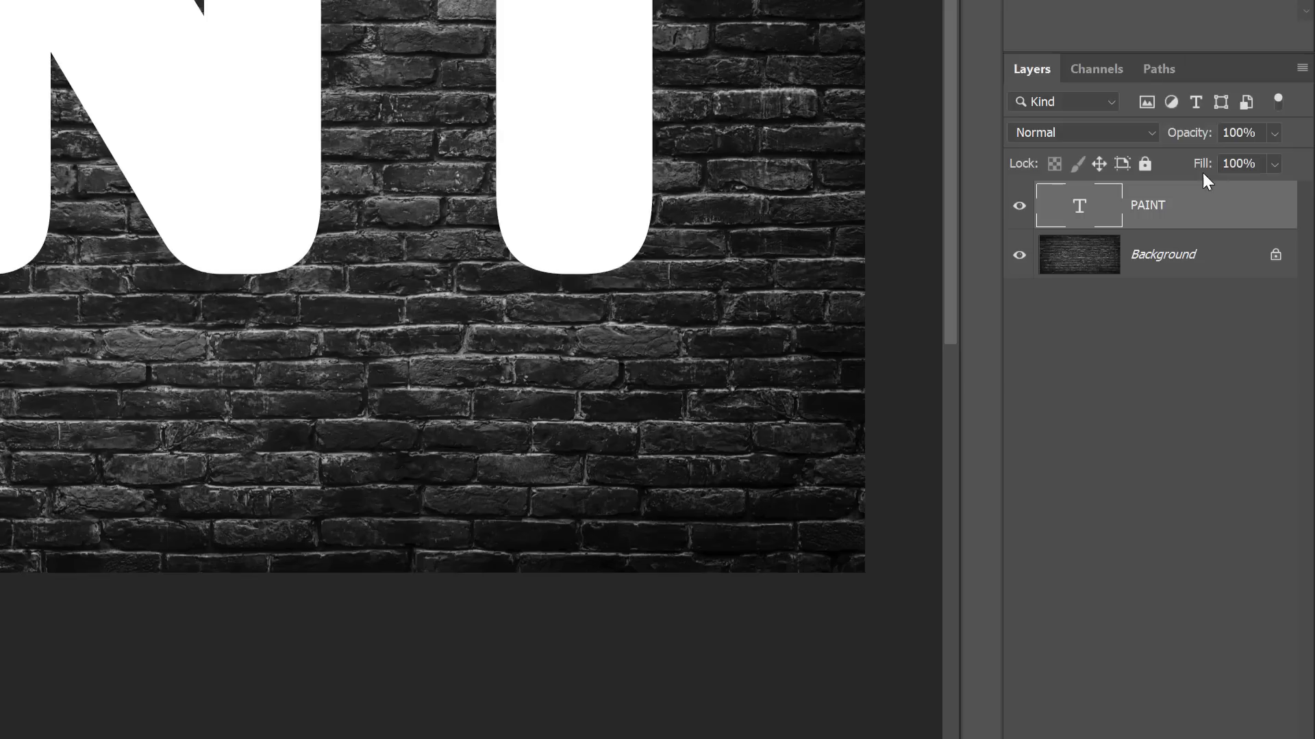
pyautogui.click(1274, 164)
pyautogui.moveTo(1301, 186); pyautogui.dragTo(1214, 187)
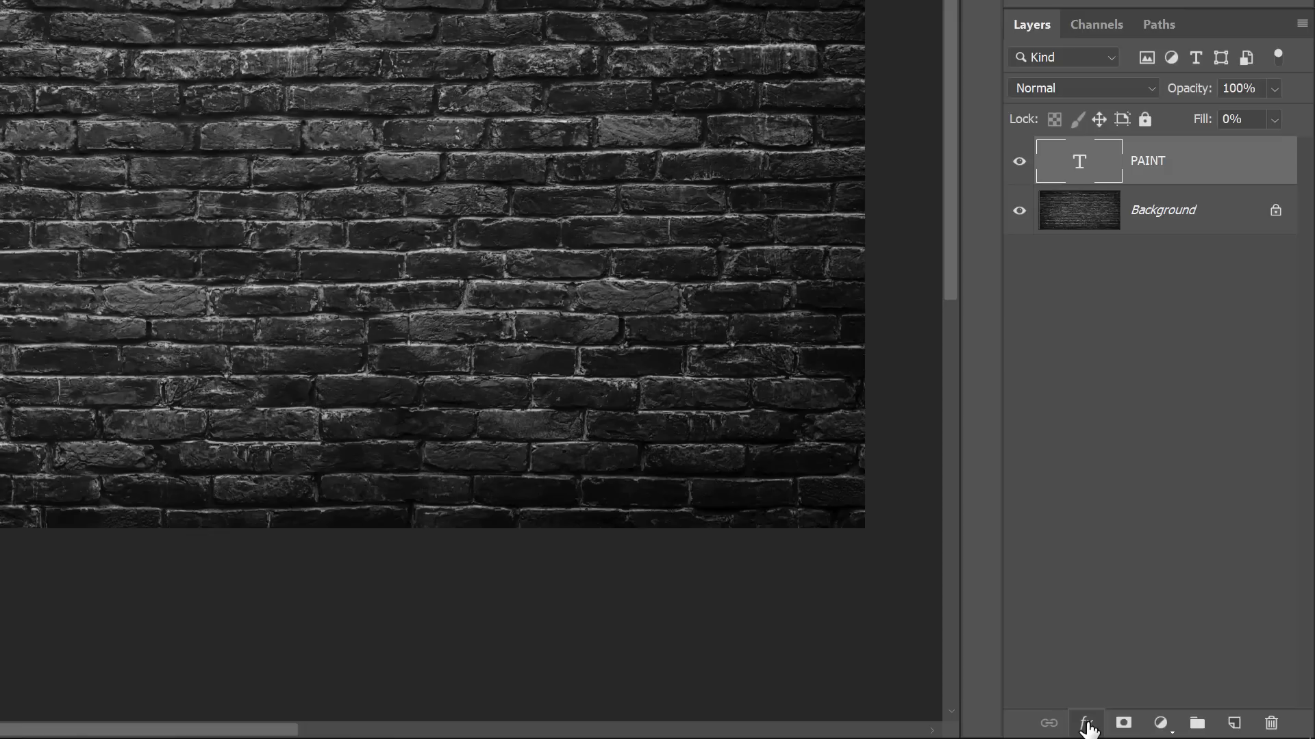
# Add a Drop Shadow effect to PAINT with a pure white (ffffff) shadow colour
pyautogui.click(1086, 724)
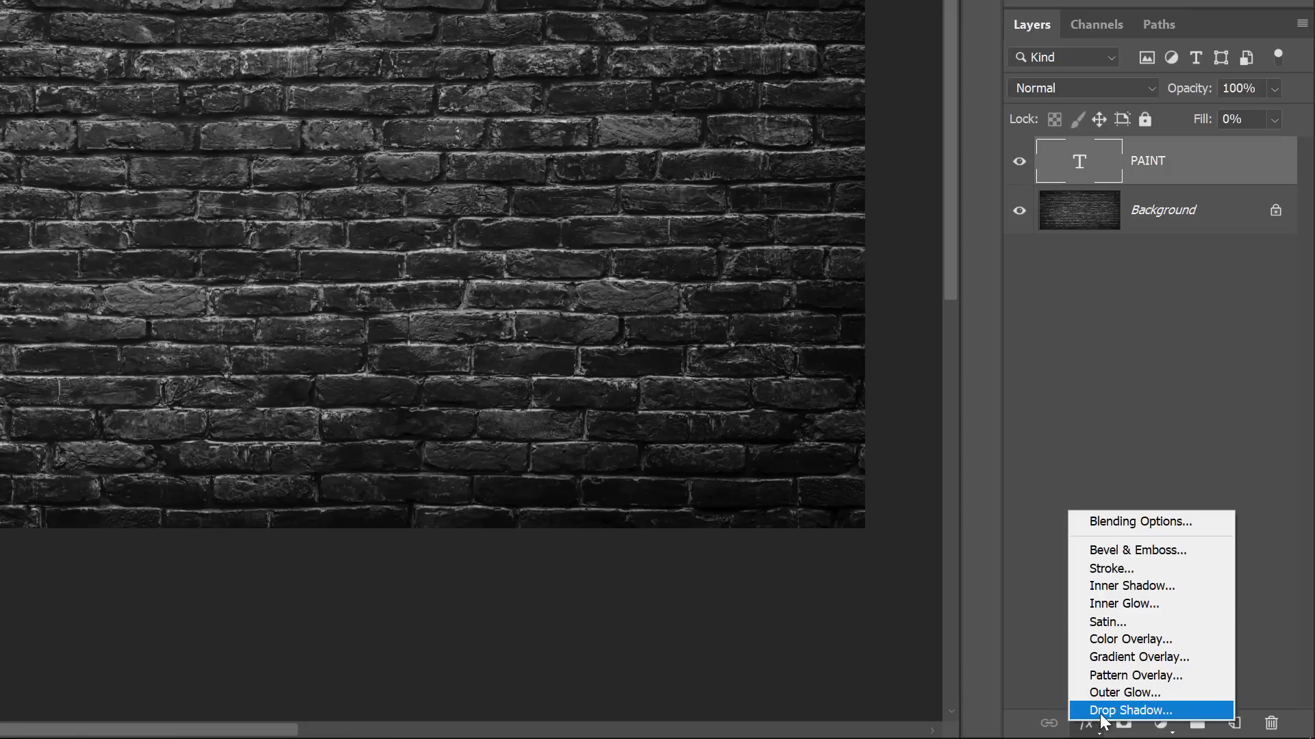
pyautogui.click(1182, 709)
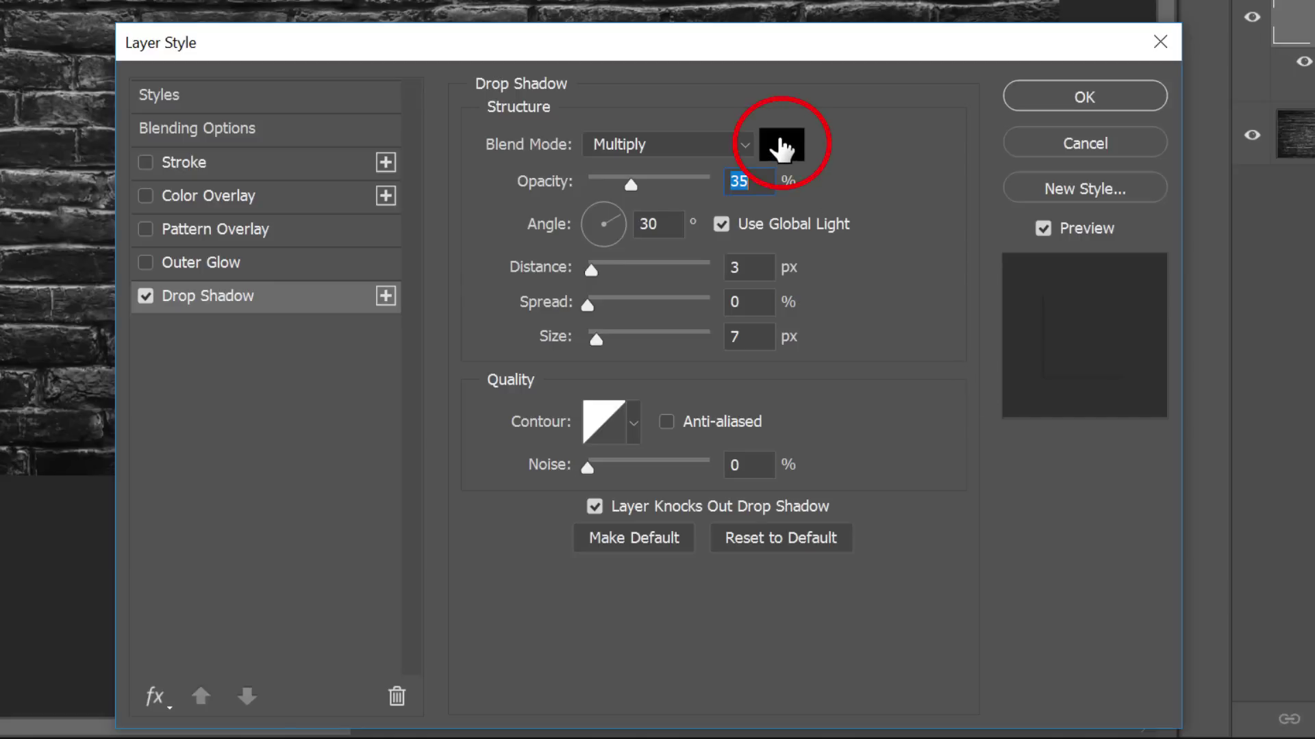
pyautogui.click(781, 145)
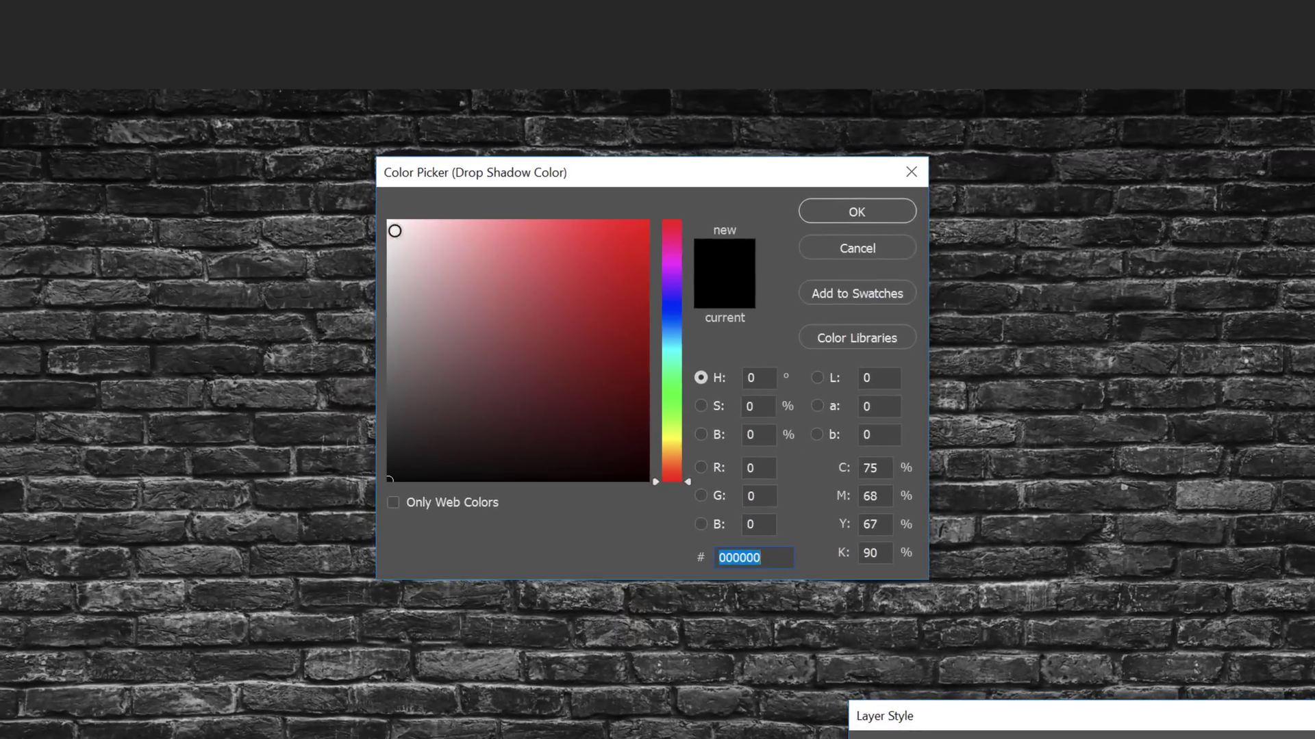
pyautogui.moveTo(397, 226); pyautogui.dragTo(380, 215)
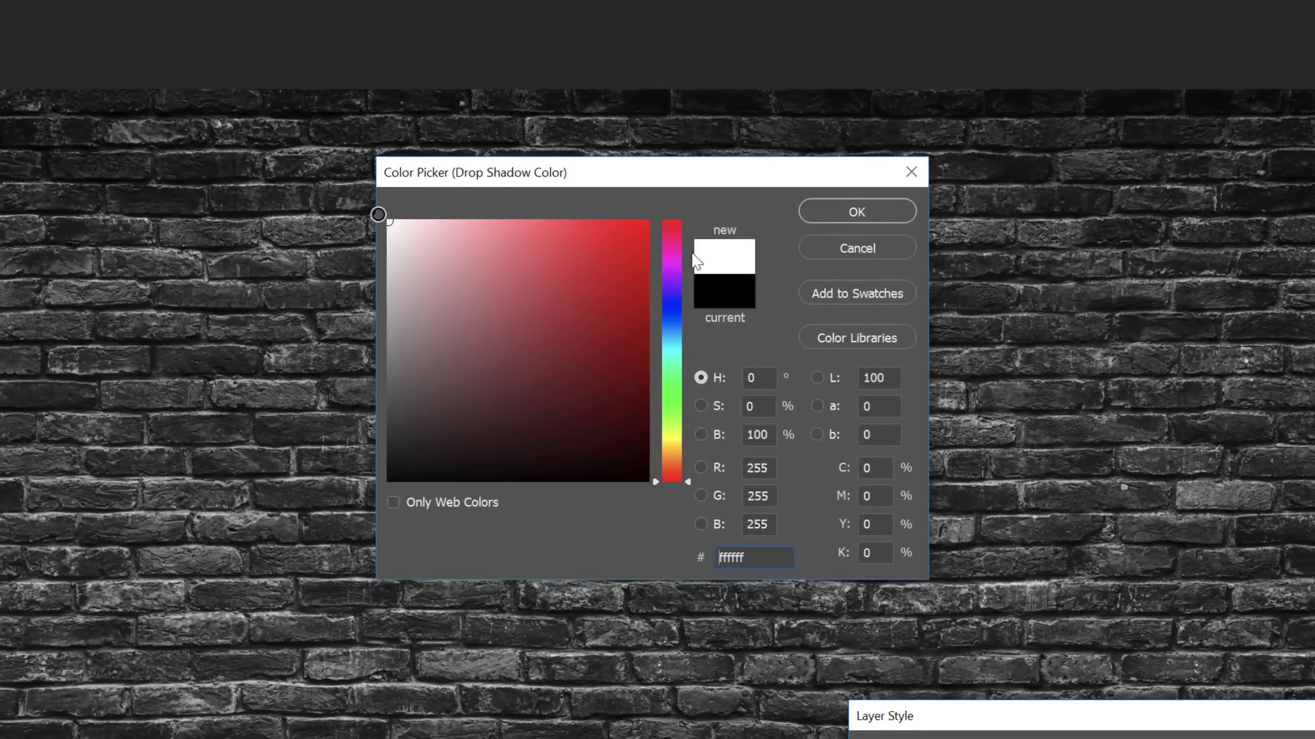
pyautogui.click(883, 213)
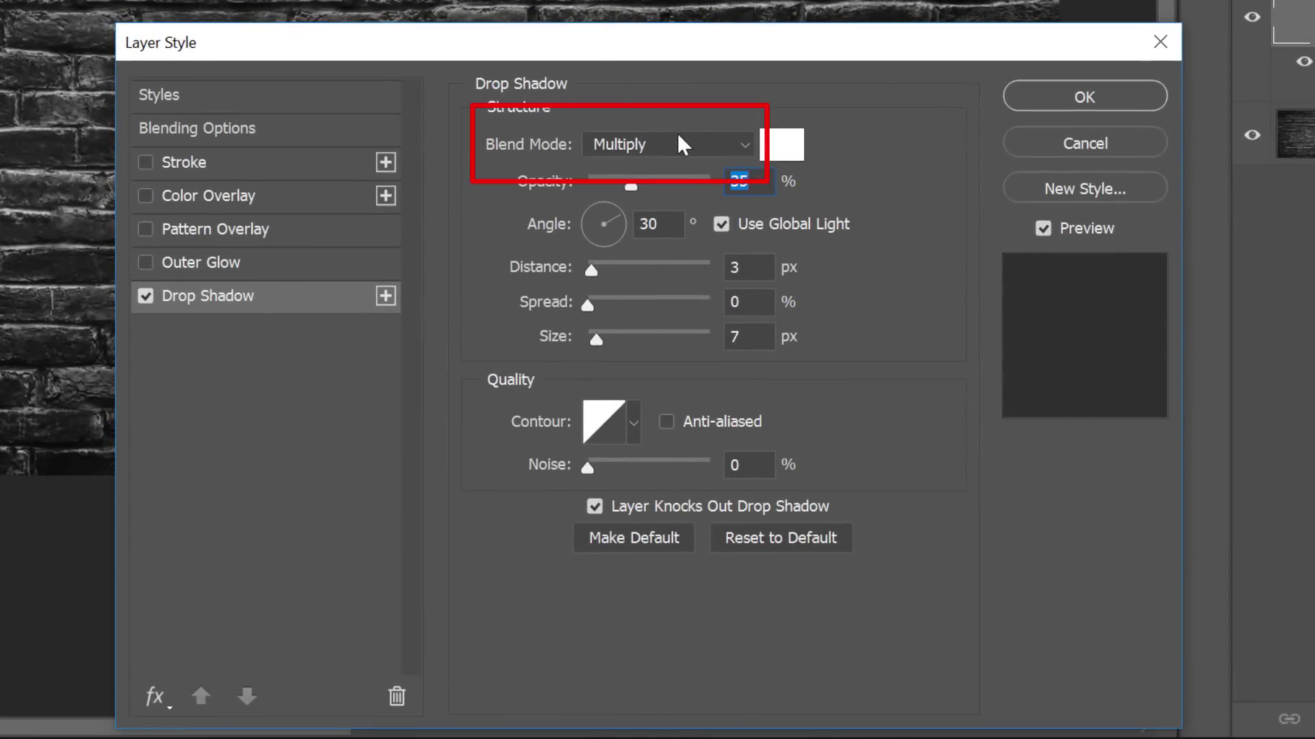
# Set the drop shadow's blend mode to Screen and its distance to 0
pyautogui.click(682, 141)
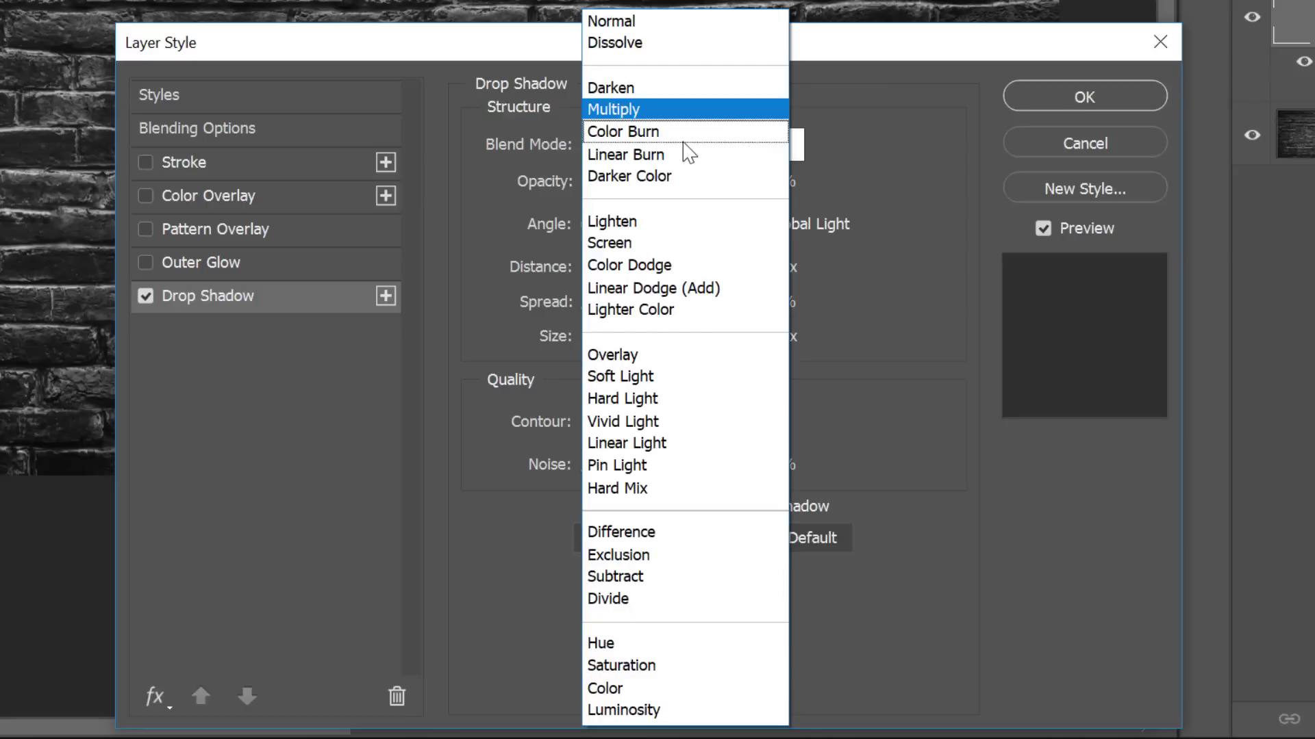
pyautogui.click(659, 244)
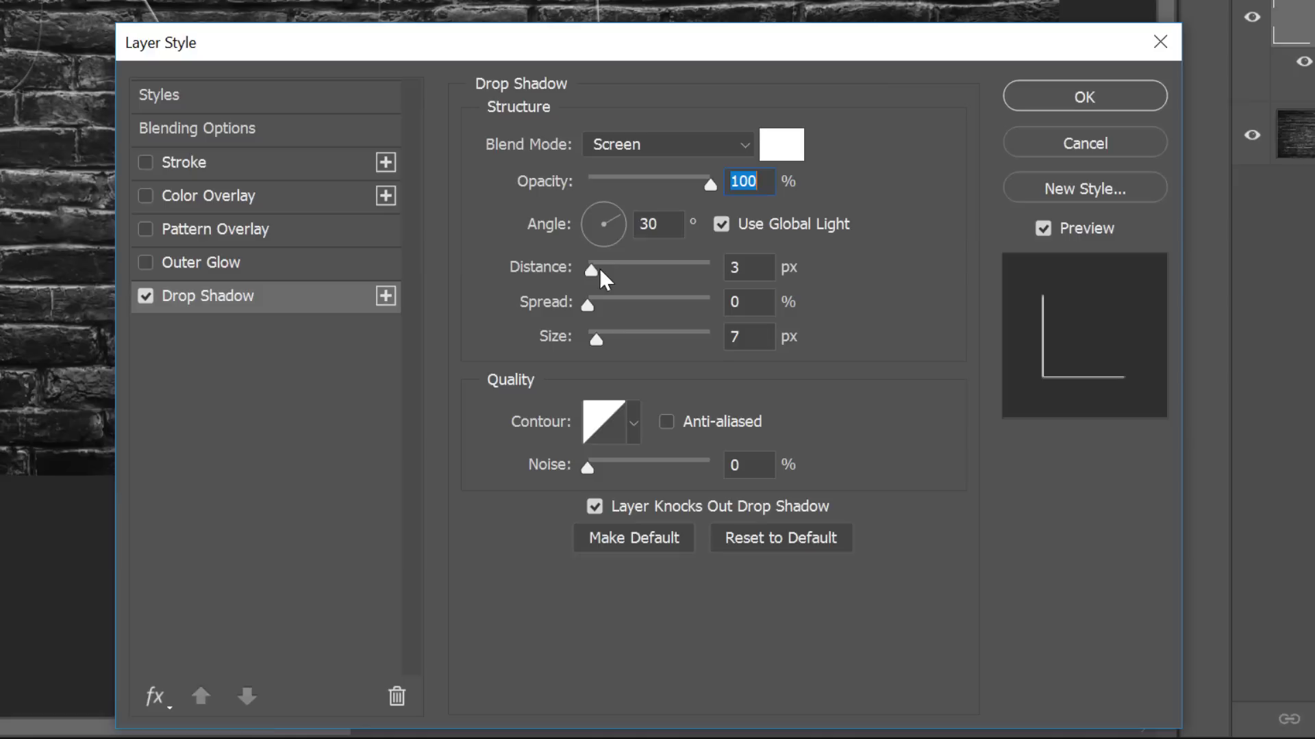
pyautogui.moveTo(590, 269); pyautogui.dragTo(581, 269)
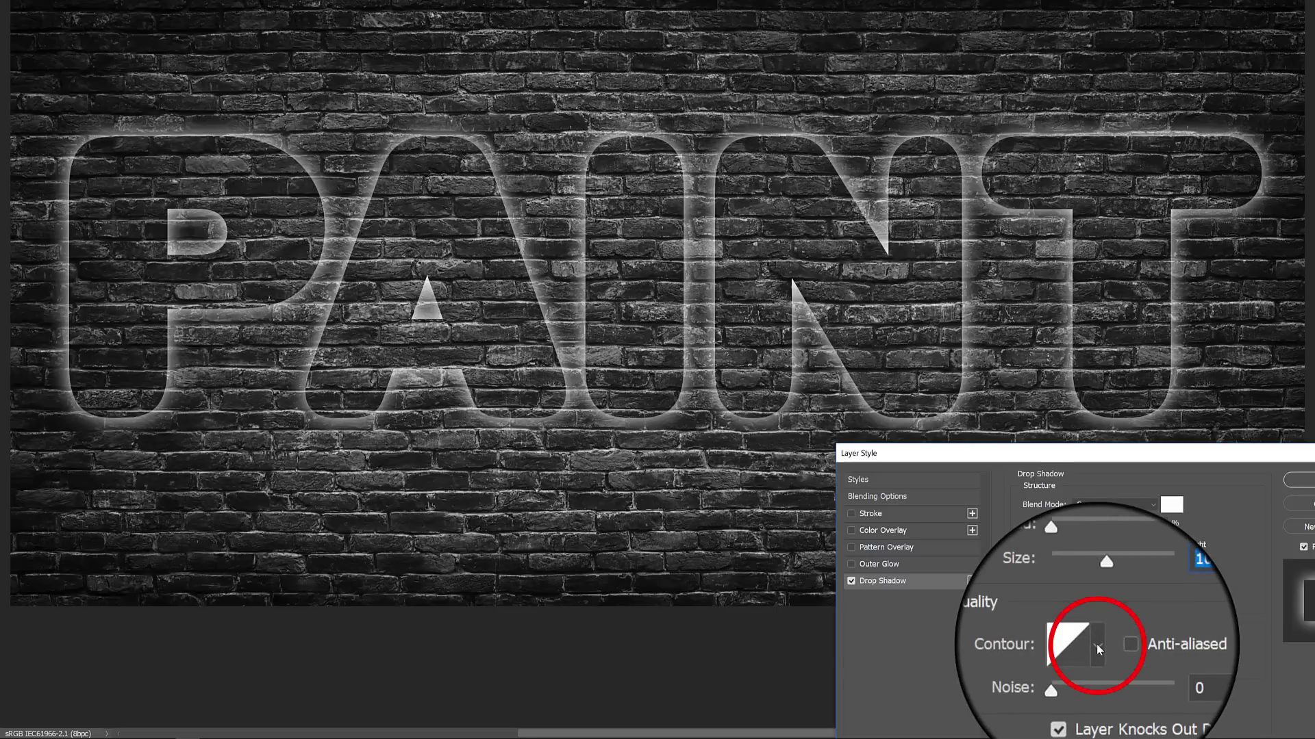
# Apply the Cone contour, uncheck Layer Knocks Out Drop Shadow, and set size 120 px and noise 30%
pyautogui.click(1097, 649)
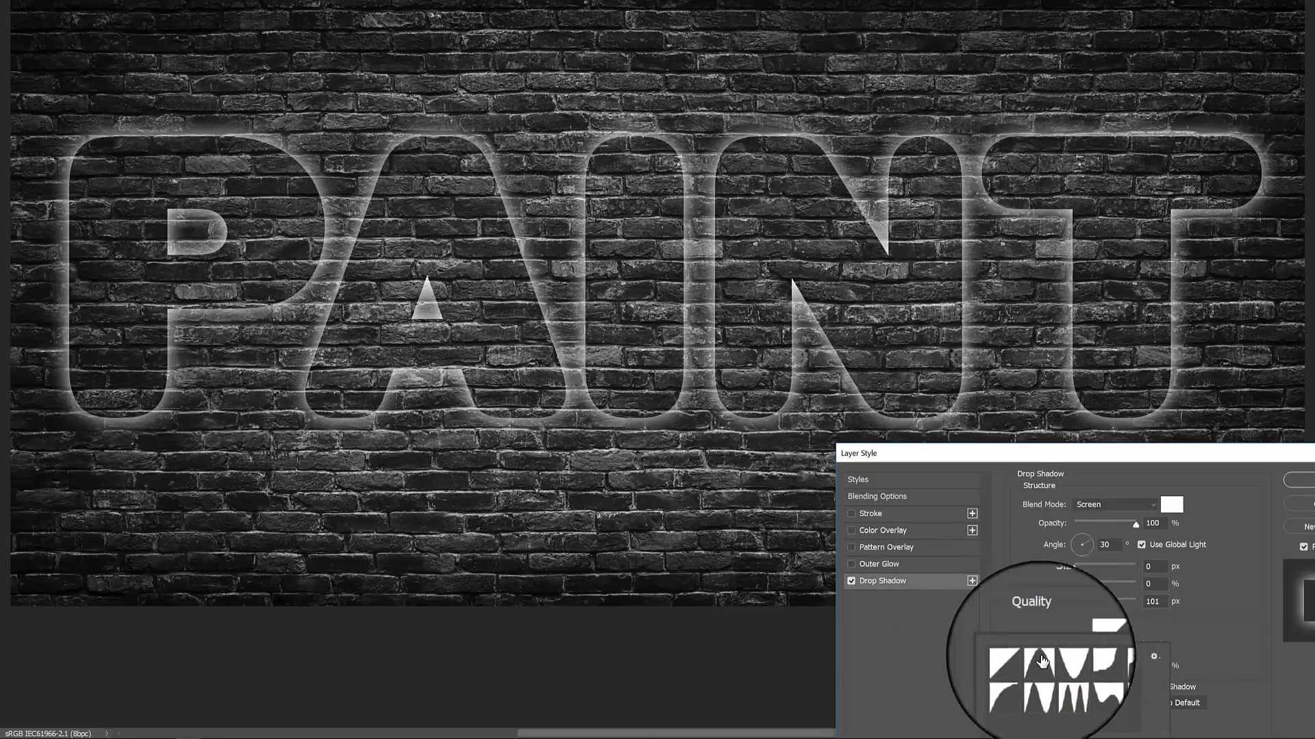
pyautogui.doubleClick(1041, 662)
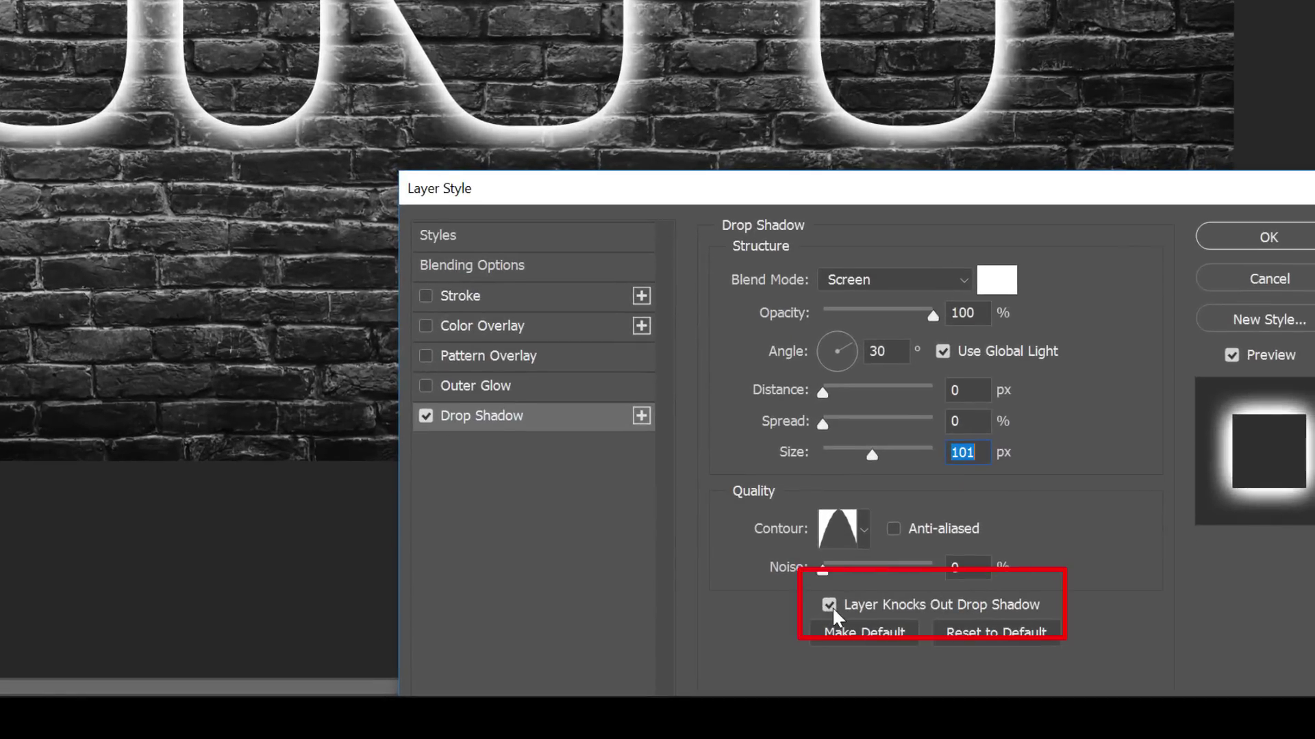
pyautogui.click(831, 606)
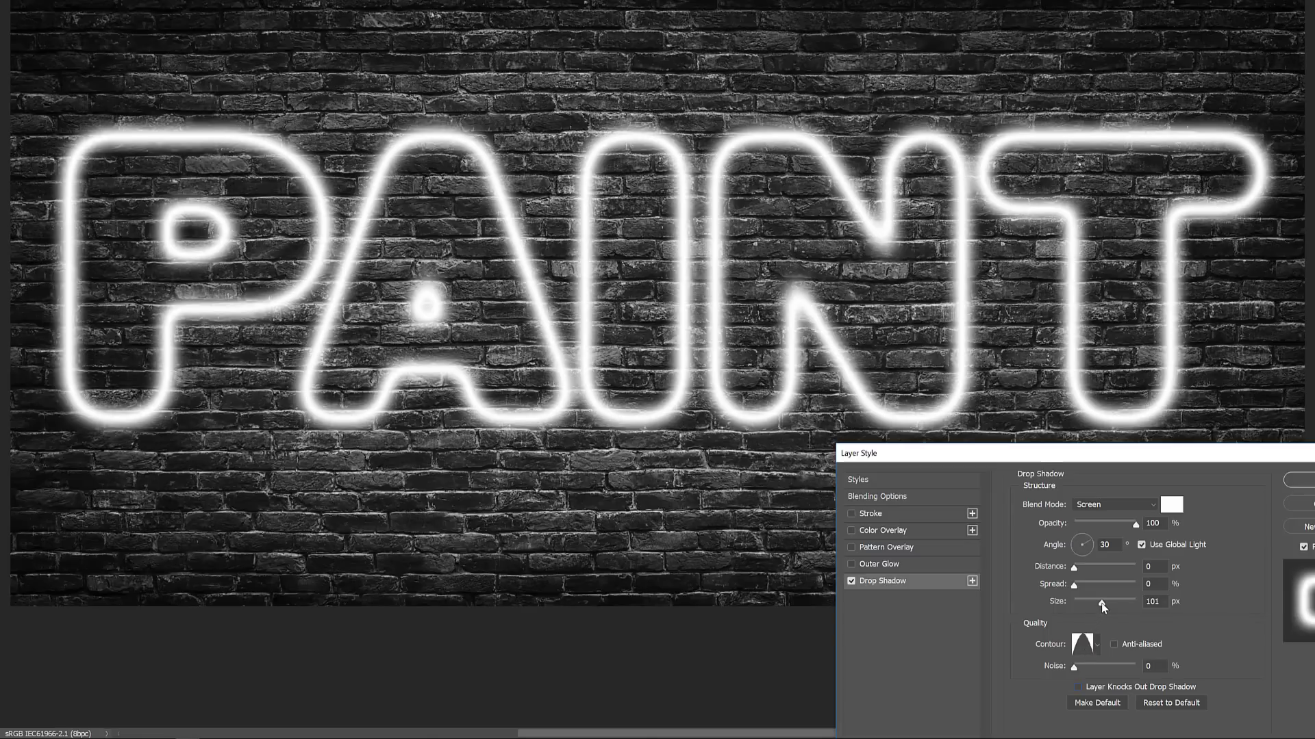
pyautogui.moveTo(1100, 604)
pyautogui.mouseDown()
pyautogui.moveTo(1086, 604)
pyautogui.moveTo(1108, 609)
pyautogui.mouseUp()
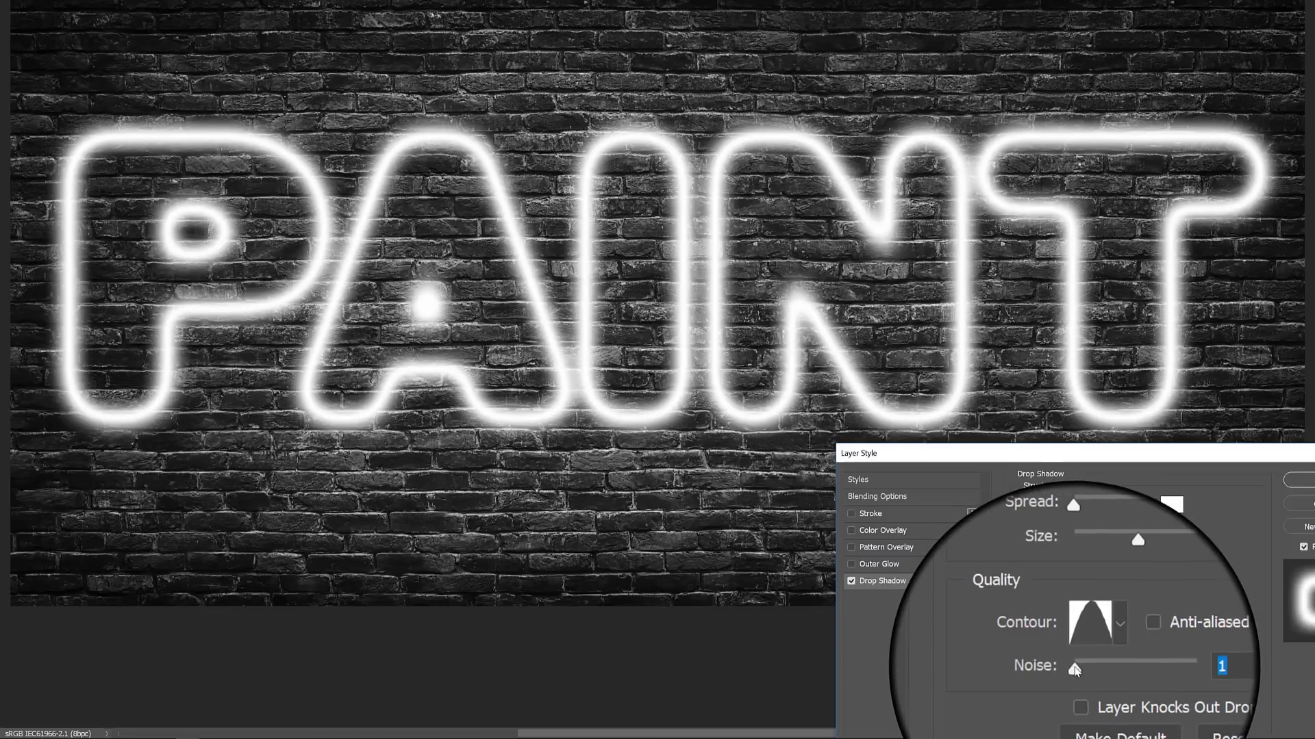
pyautogui.moveTo(1074, 667); pyautogui.dragTo(1093, 670)
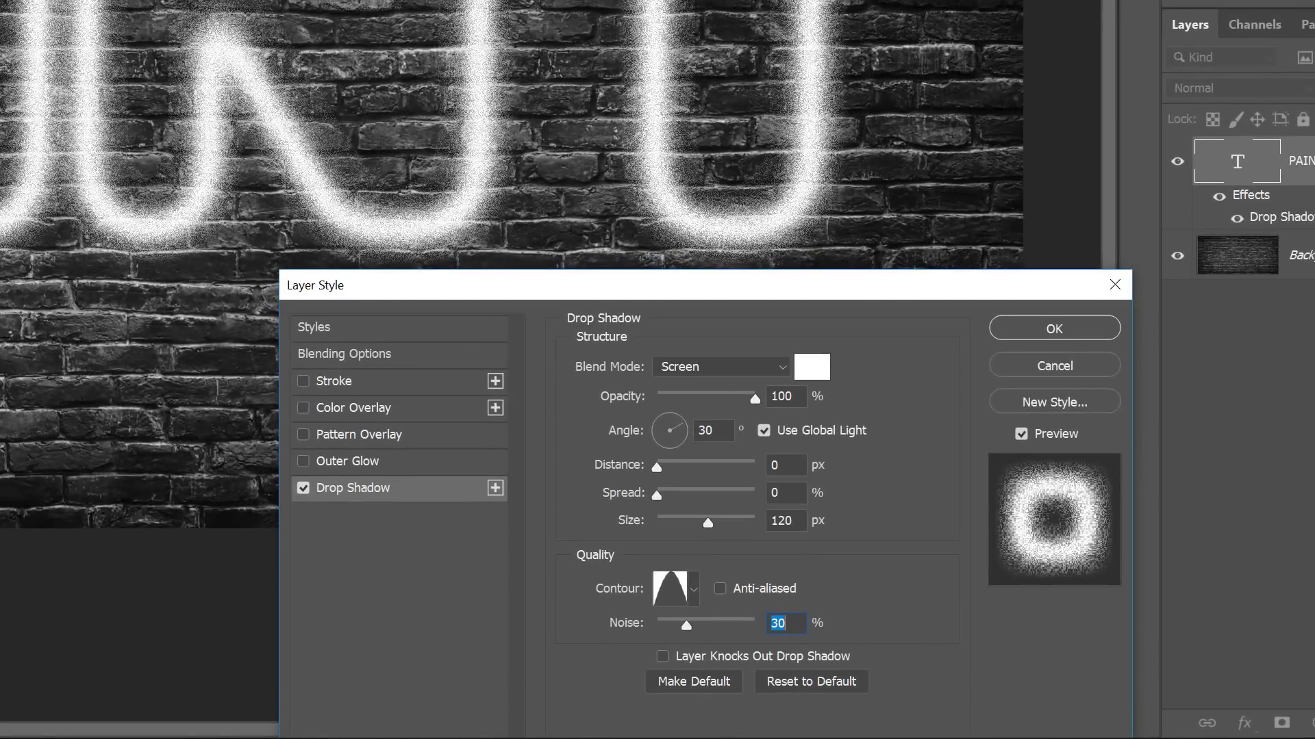
# In Blending Options, split the Blend If Underlying Layer black slider to 10/60
pyautogui.click(411, 353)
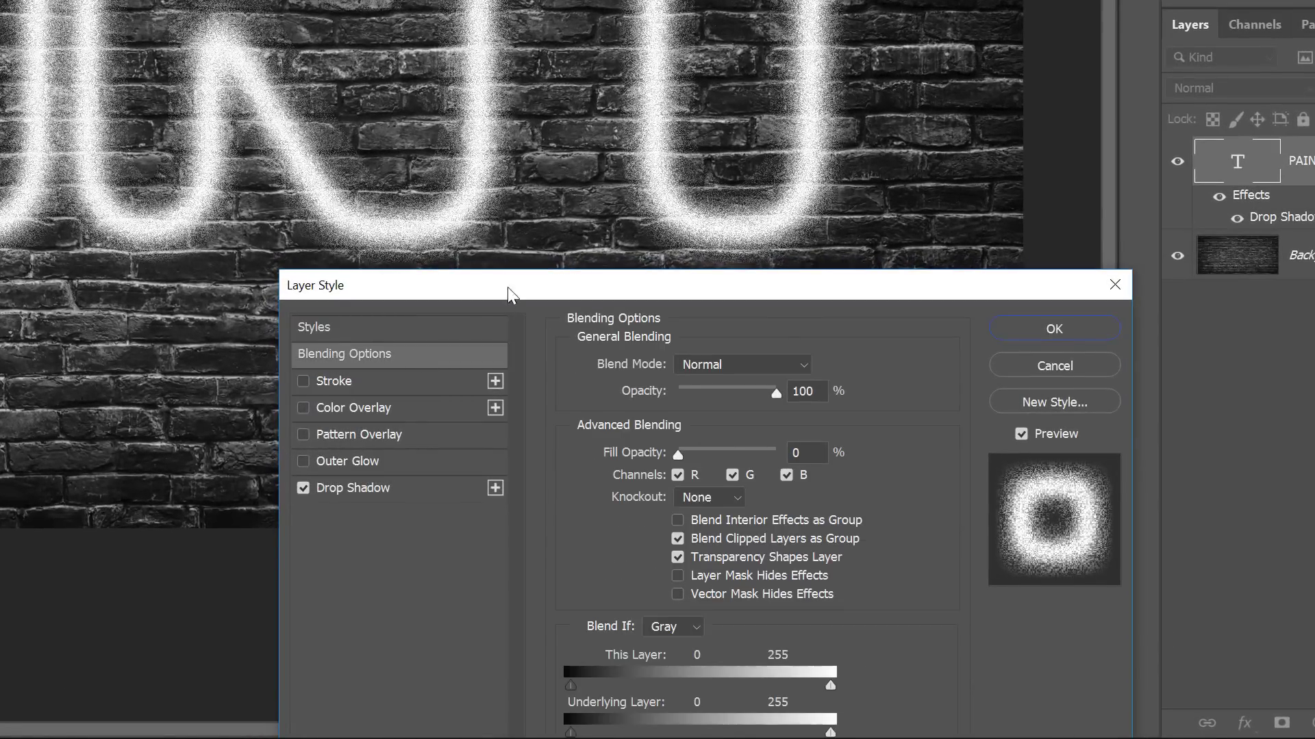
pyautogui.moveTo(507, 287); pyautogui.dragTo(765, 198)
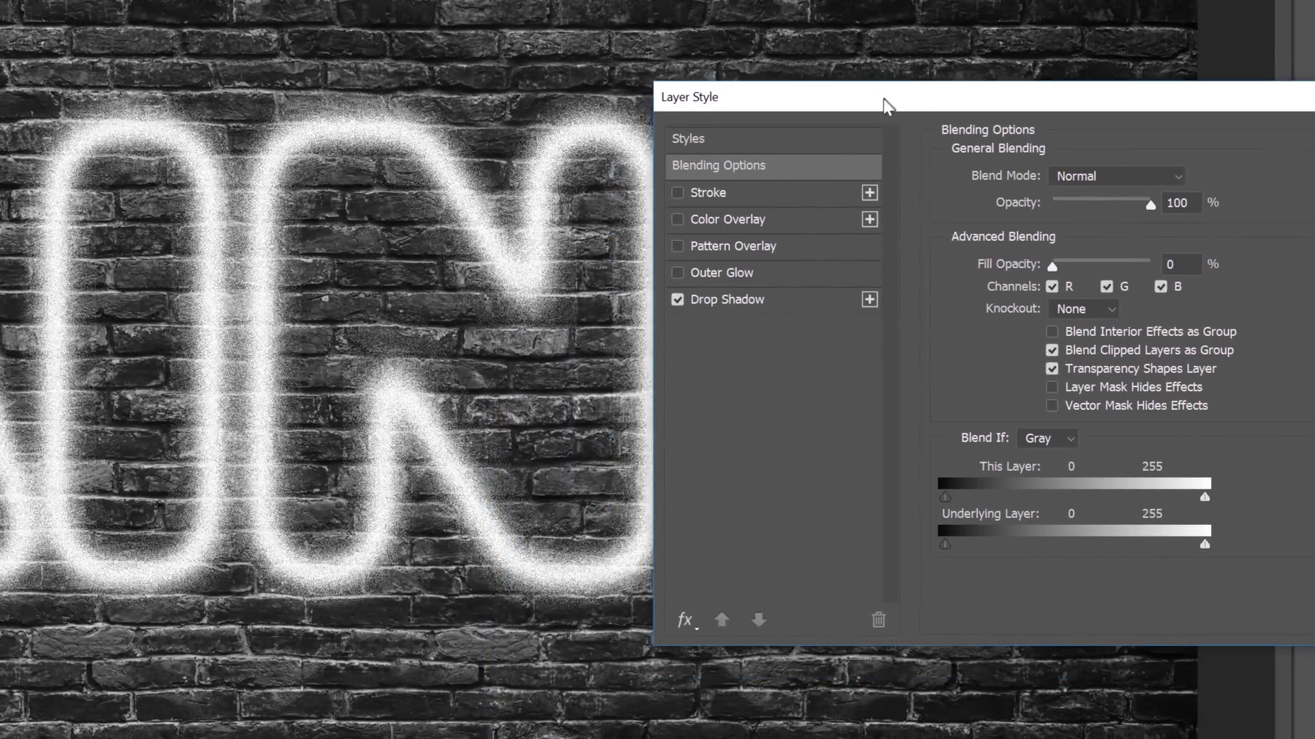
pyautogui.moveTo(884, 104); pyautogui.dragTo(915, 89)
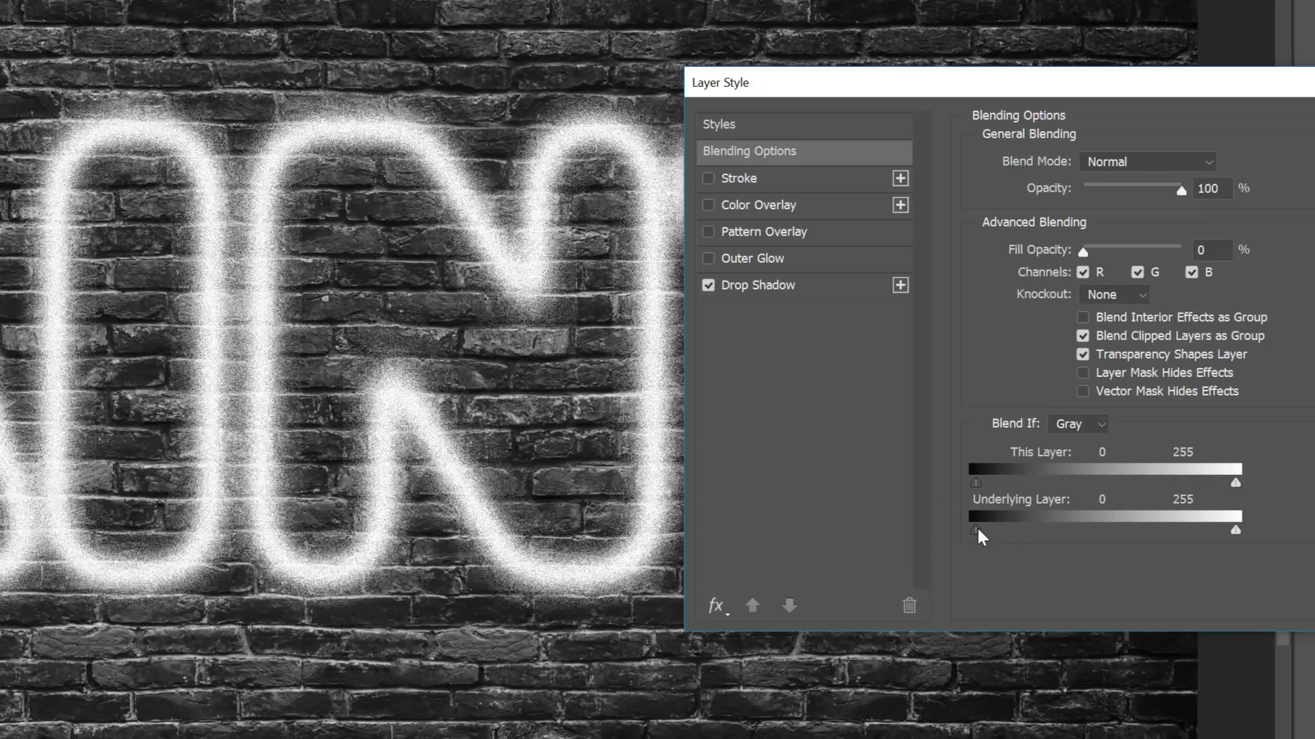
pyautogui.moveTo(978, 530); pyautogui.dragTo(1044, 533)
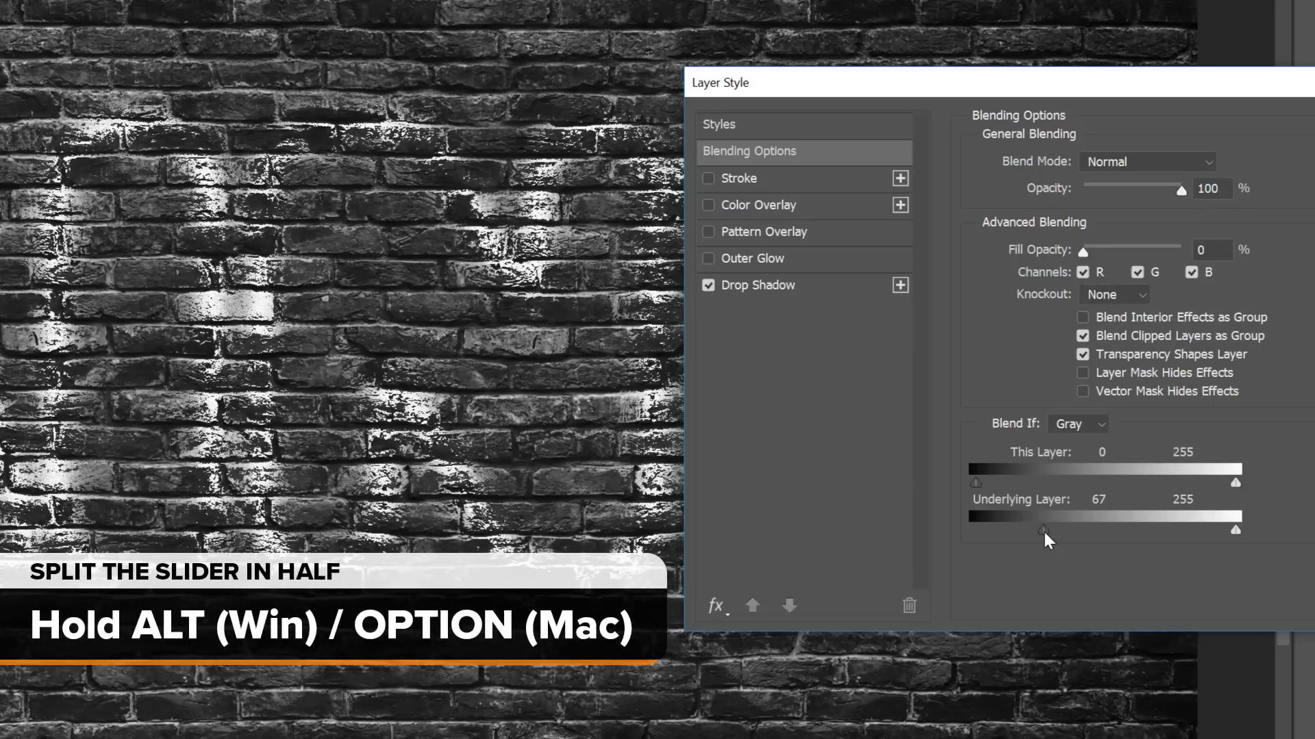
pyautogui.moveTo(1042, 528)
pyautogui.mouseDown()
pyautogui.moveTo(1074, 524)
pyautogui.moveTo(1000, 530)
pyautogui.moveTo(1094, 524)
pyautogui.moveTo(990, 529)
pyautogui.mouseUp()
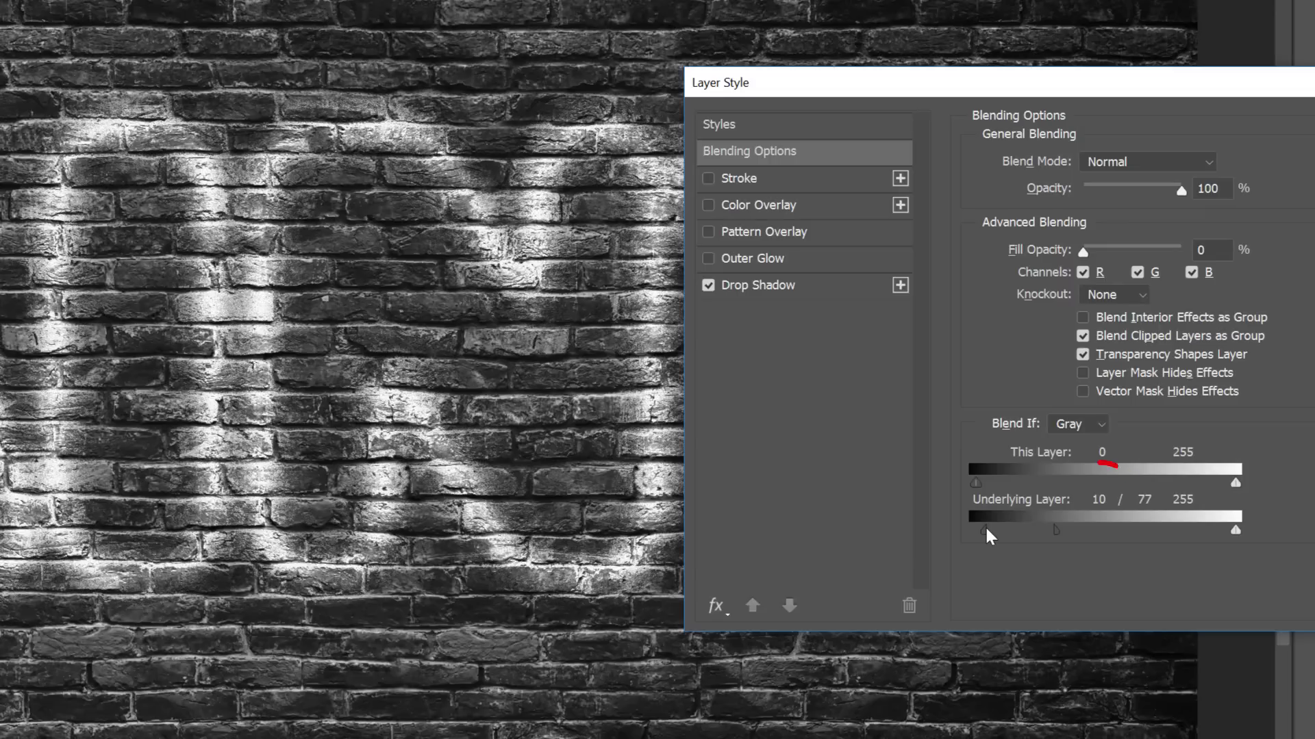
pyautogui.moveTo(1055, 528); pyautogui.dragTo(1036, 528)
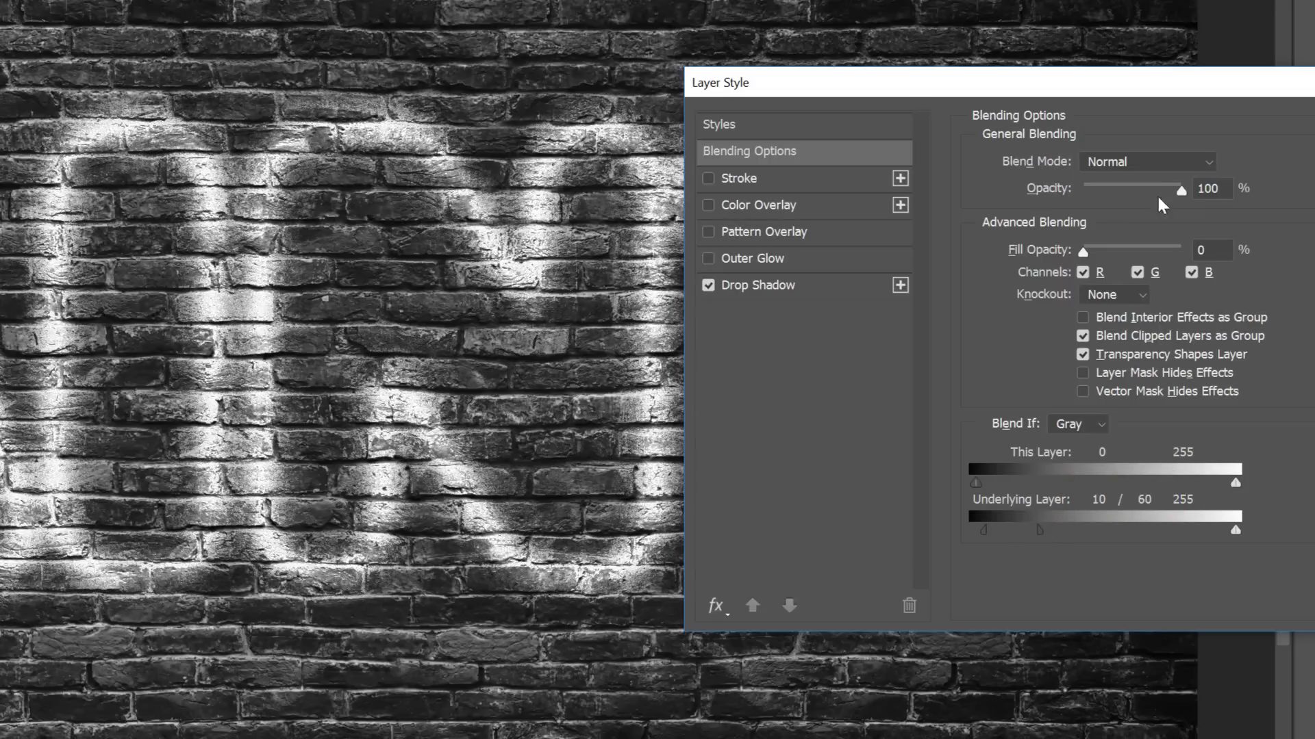
pyautogui.moveTo(1154, 86)
pyautogui.mouseDown()
pyautogui.moveTo(1145, 352)
pyautogui.moveTo(1201, 433)
pyautogui.moveTo(1199, 455)
pyautogui.mouseUp()
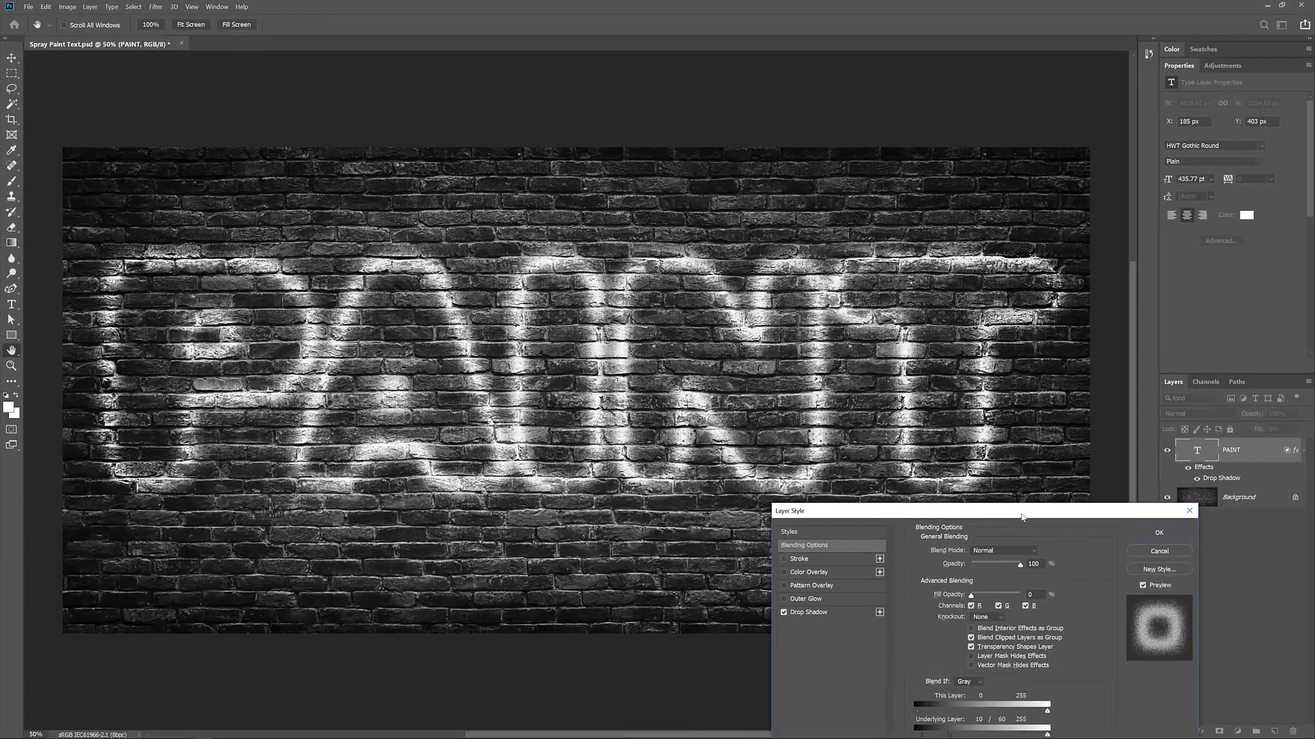
# Apply the layer style and duplicate the PAINT layer as PAINT copy
pyautogui.click(1171, 533)
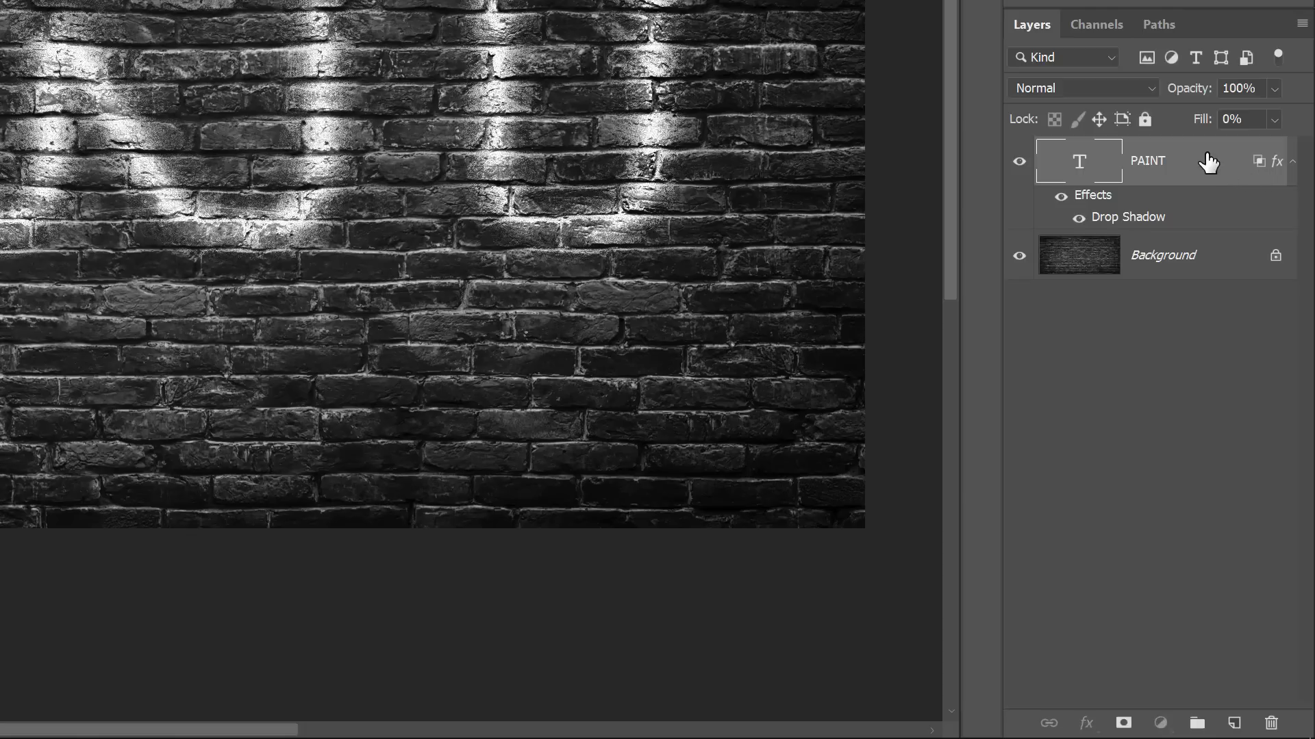
pyautogui.moveTo(1209, 162); pyautogui.dragTo(1235, 727)
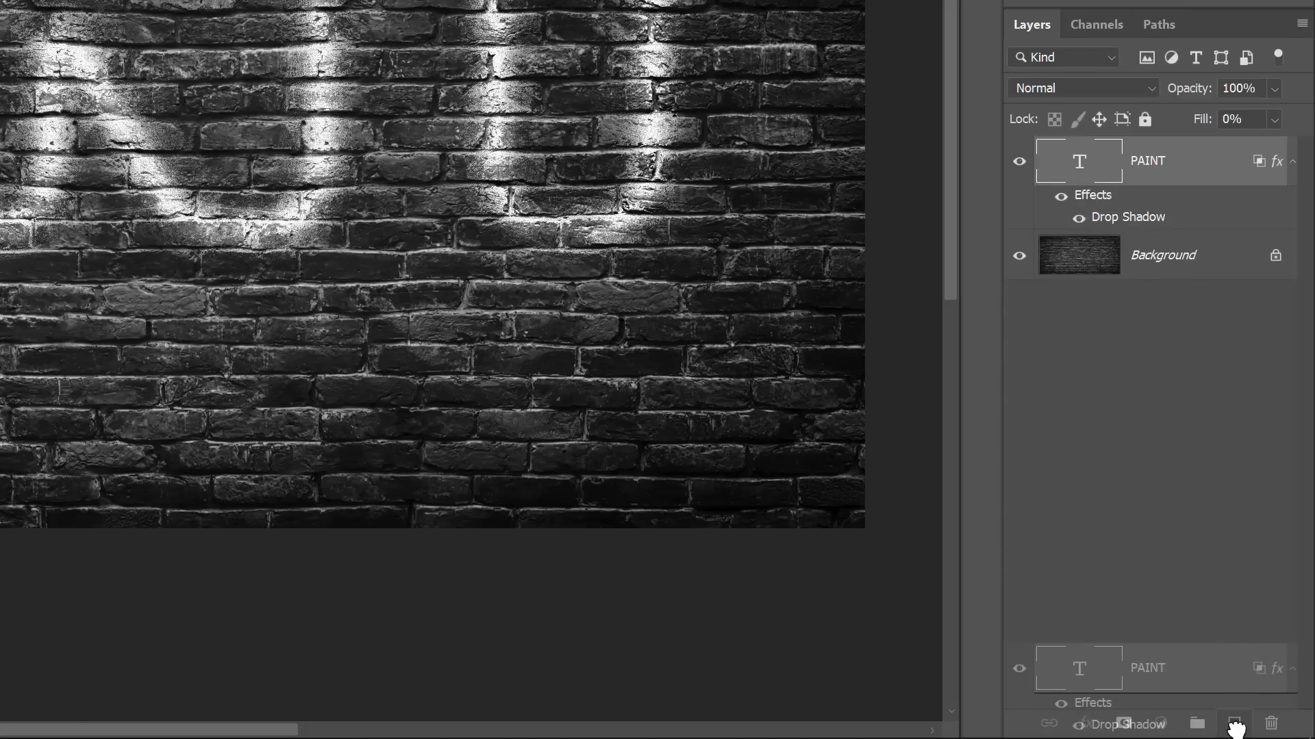
pyautogui.moveTo(1236, 728); pyautogui.dragTo(1237, 730)
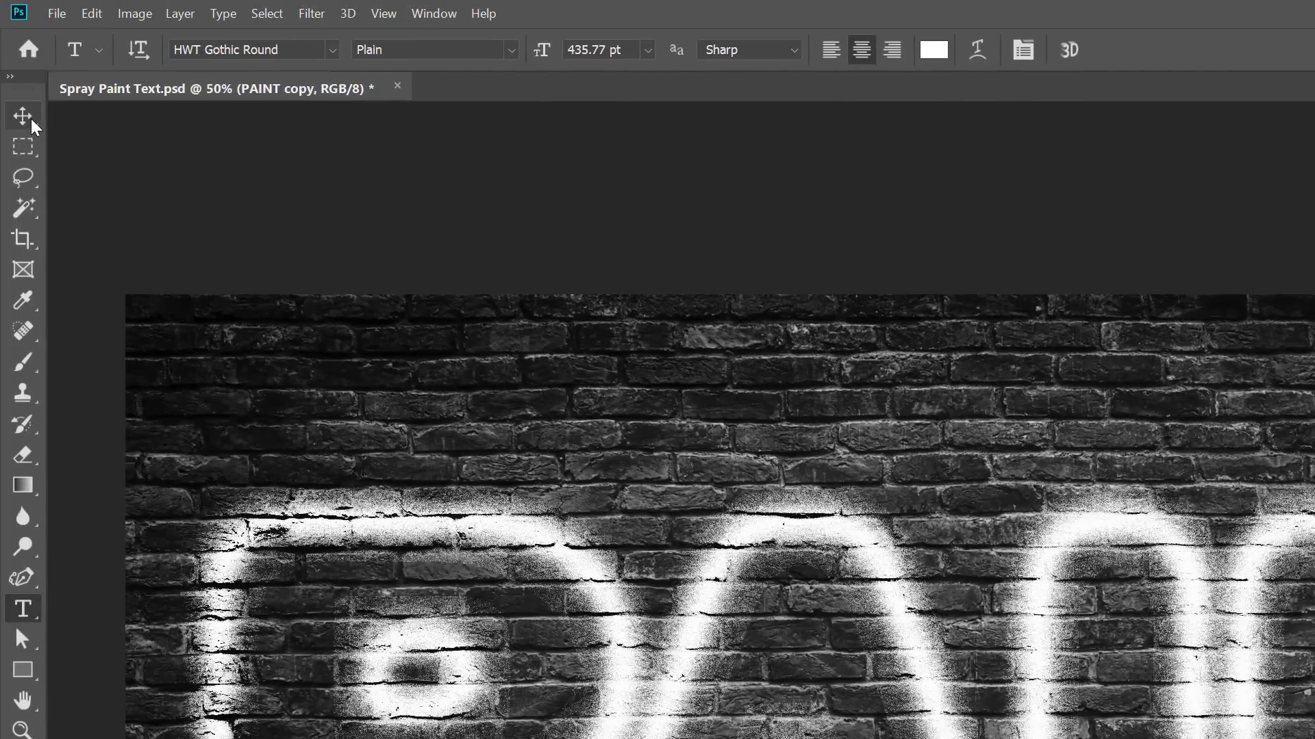
# Move PAINT copy straight up the wall and the original PAINT straight down
pyautogui.click(32, 124)
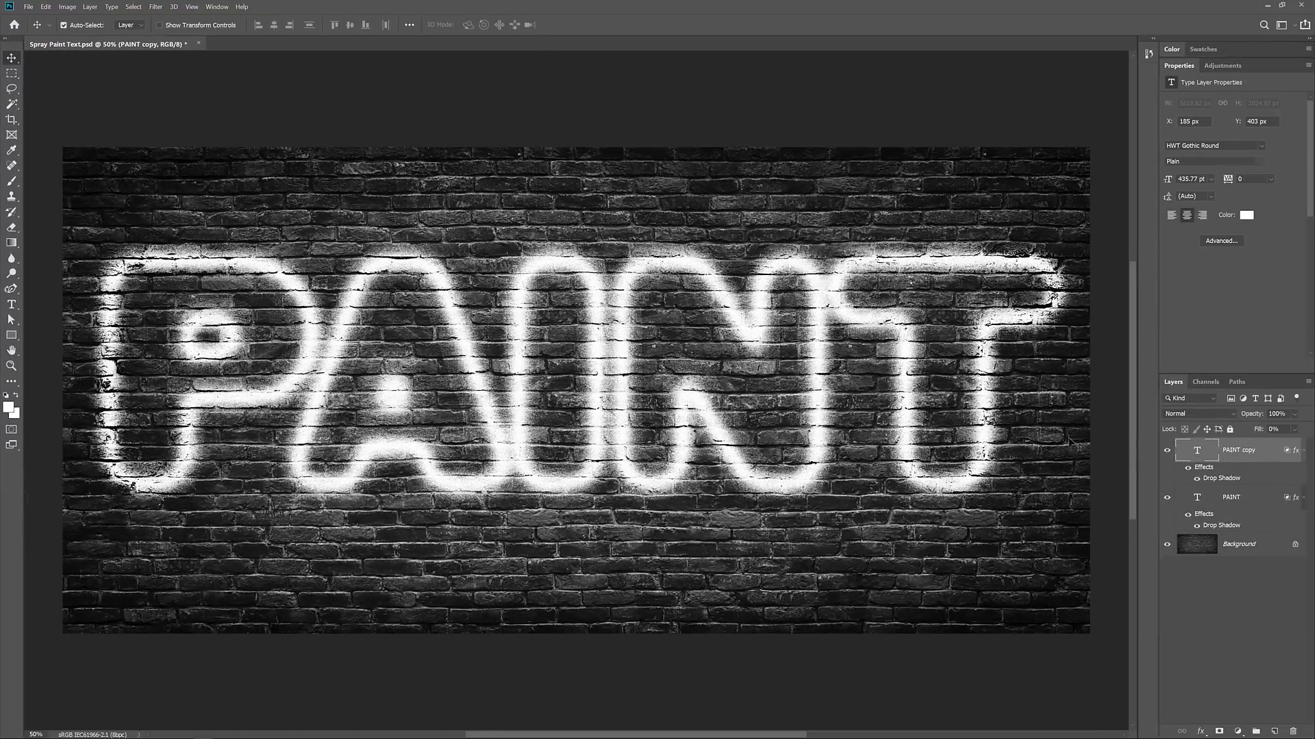
pyautogui.moveTo(819, 408); pyautogui.dragTo(818, 322)
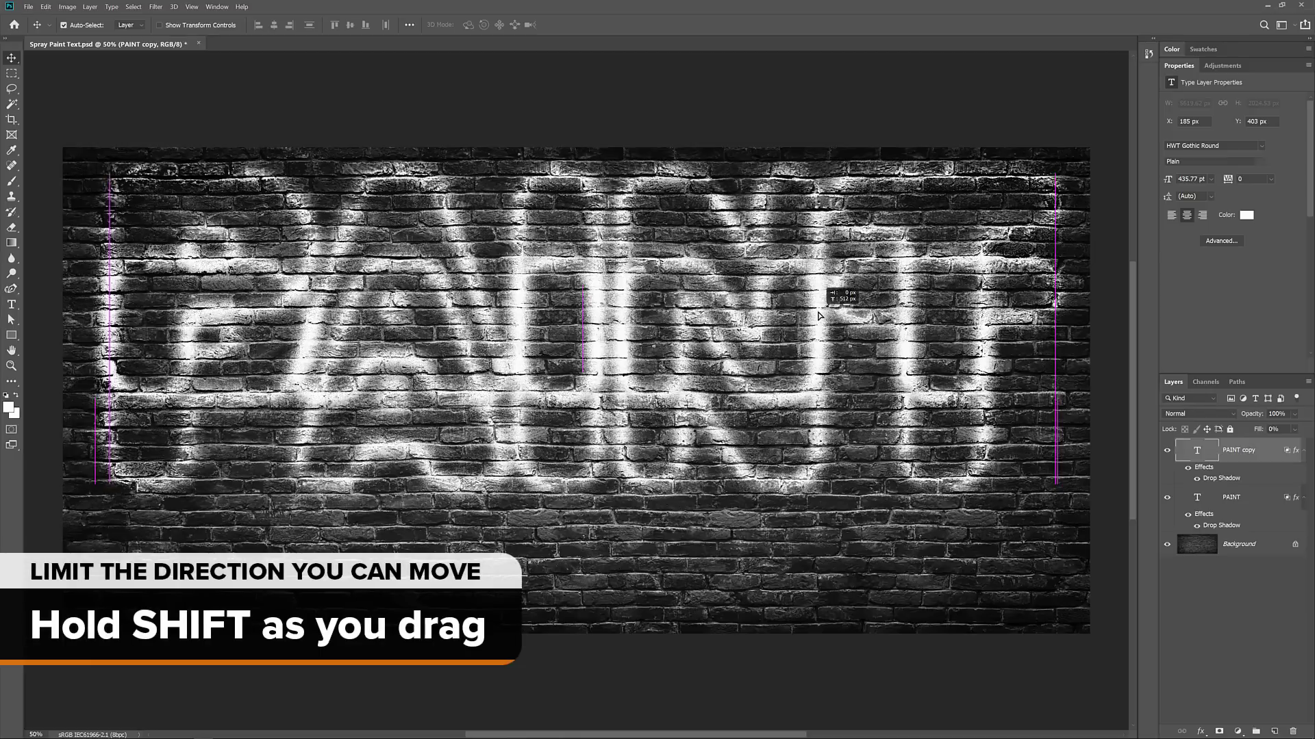
pyautogui.moveTo(818, 322); pyautogui.dragTo(818, 316)
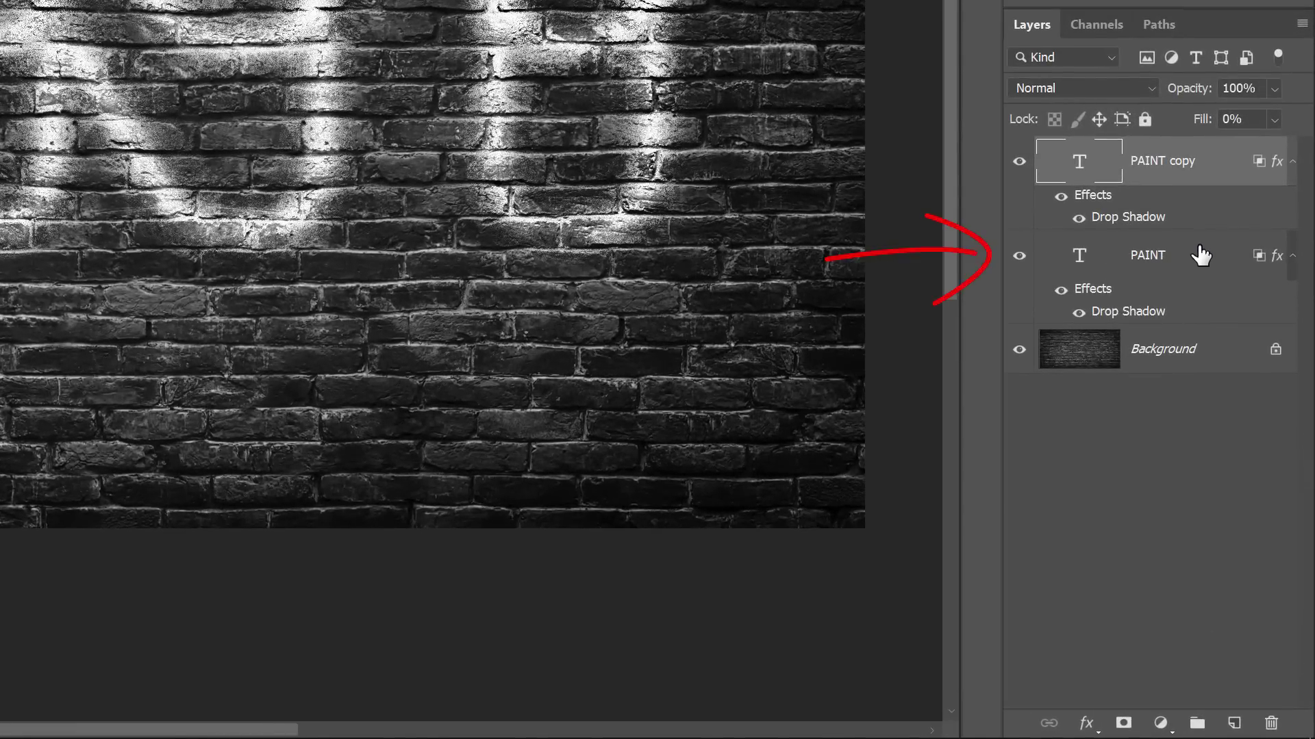
pyautogui.click(1199, 255)
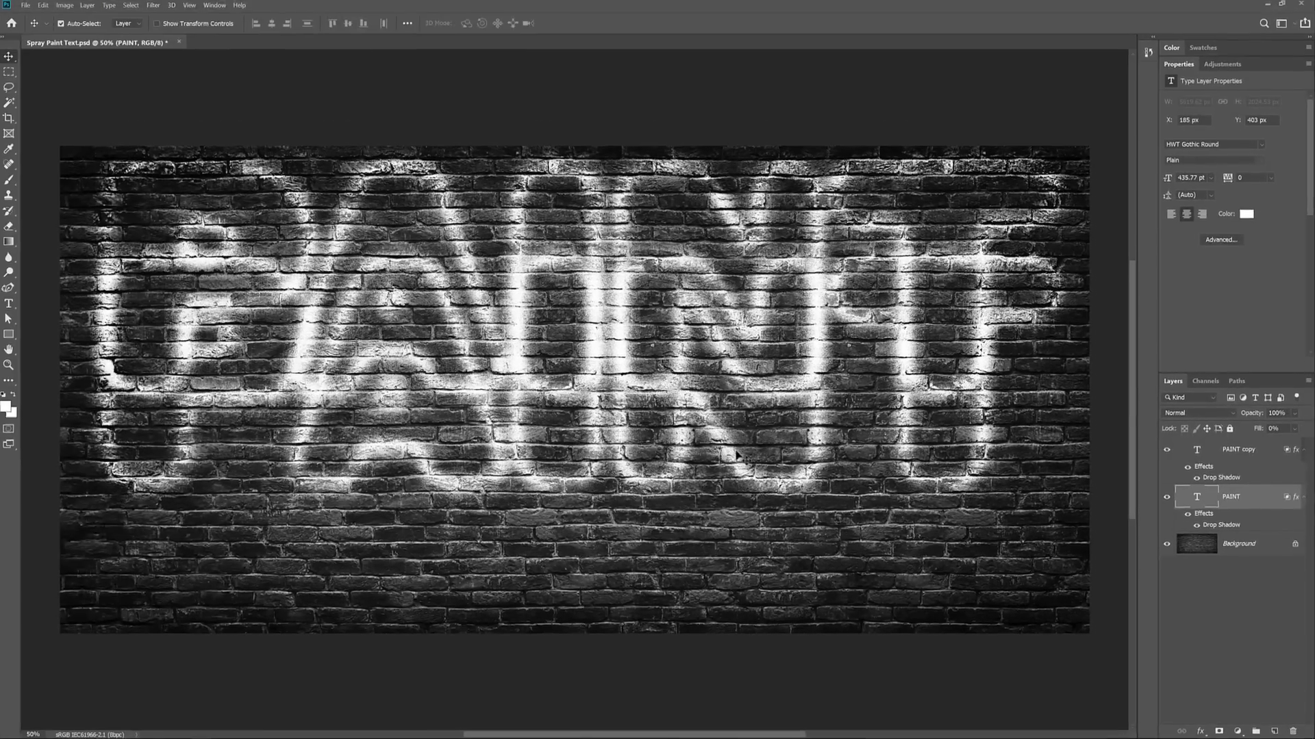
pyautogui.moveTo(728, 405); pyautogui.dragTo(733, 582)
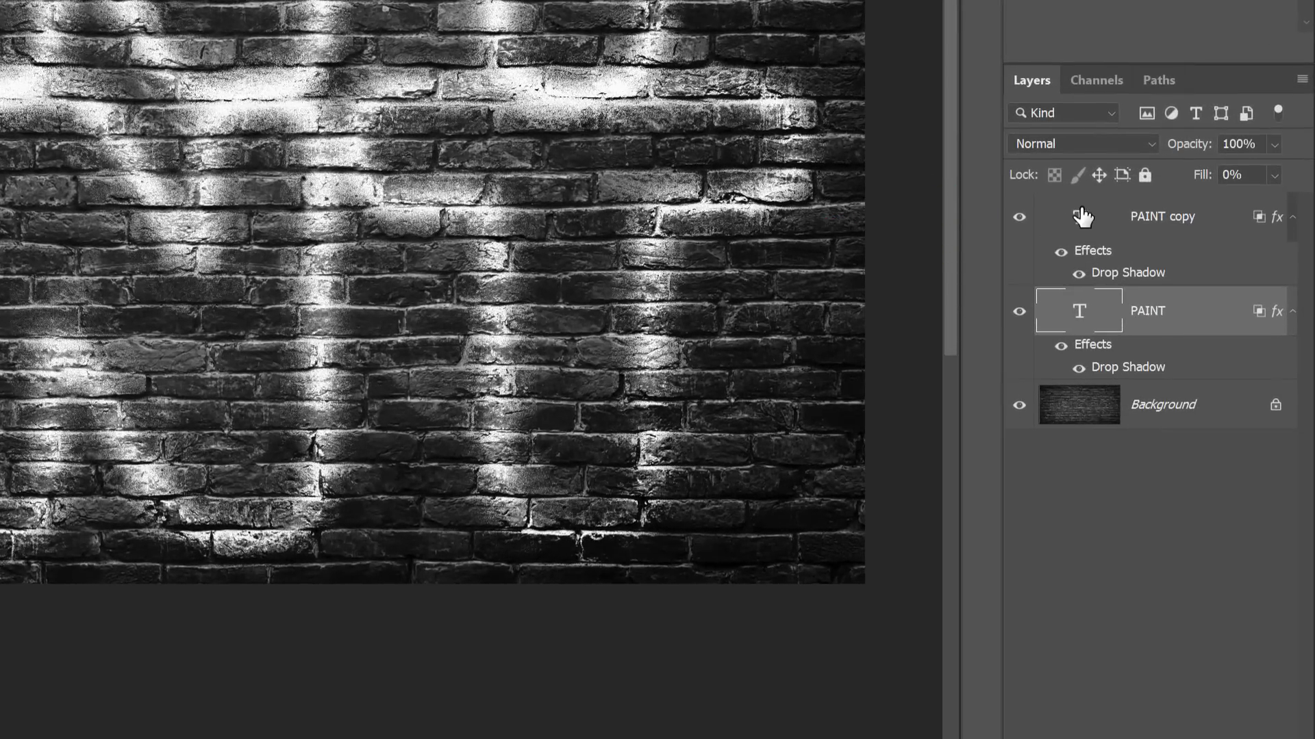
# Retype the PAINT copy layer's text as SPRAY and commit it
pyautogui.click(1081, 217)
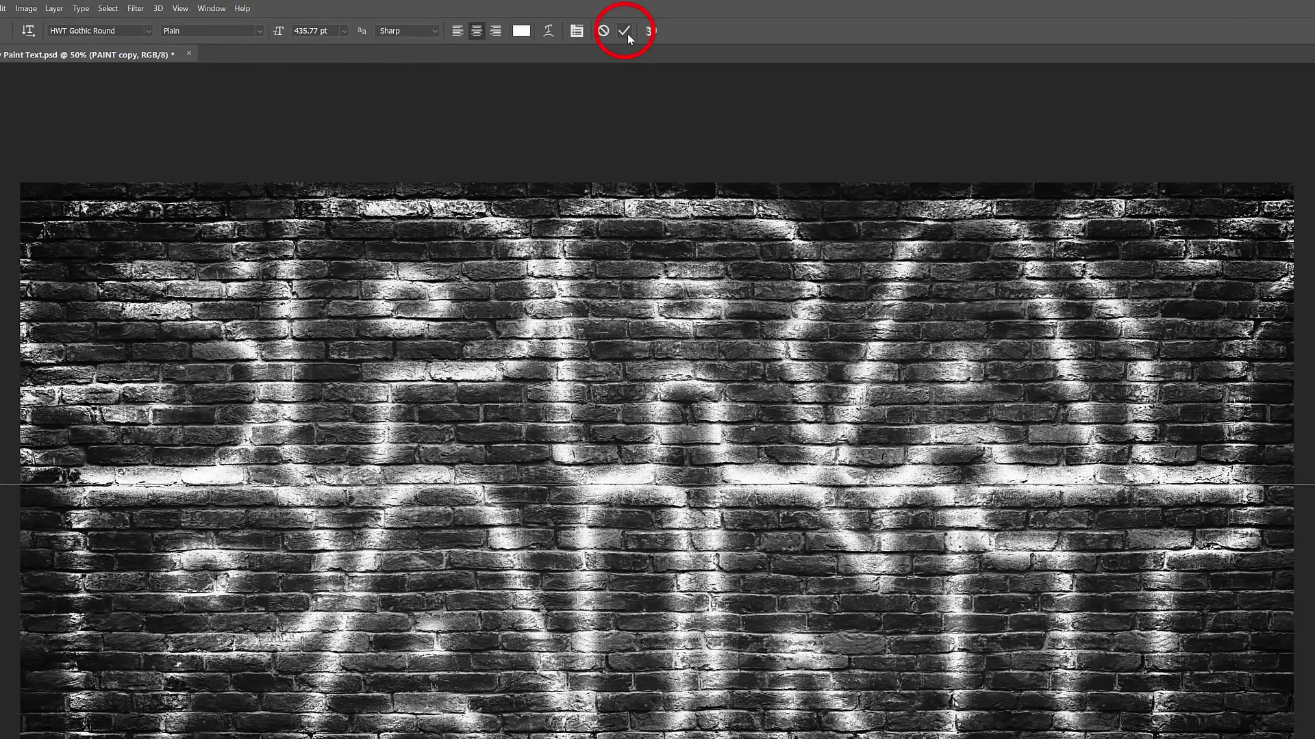
pyautogui.click(625, 31)
pyautogui.press('v')
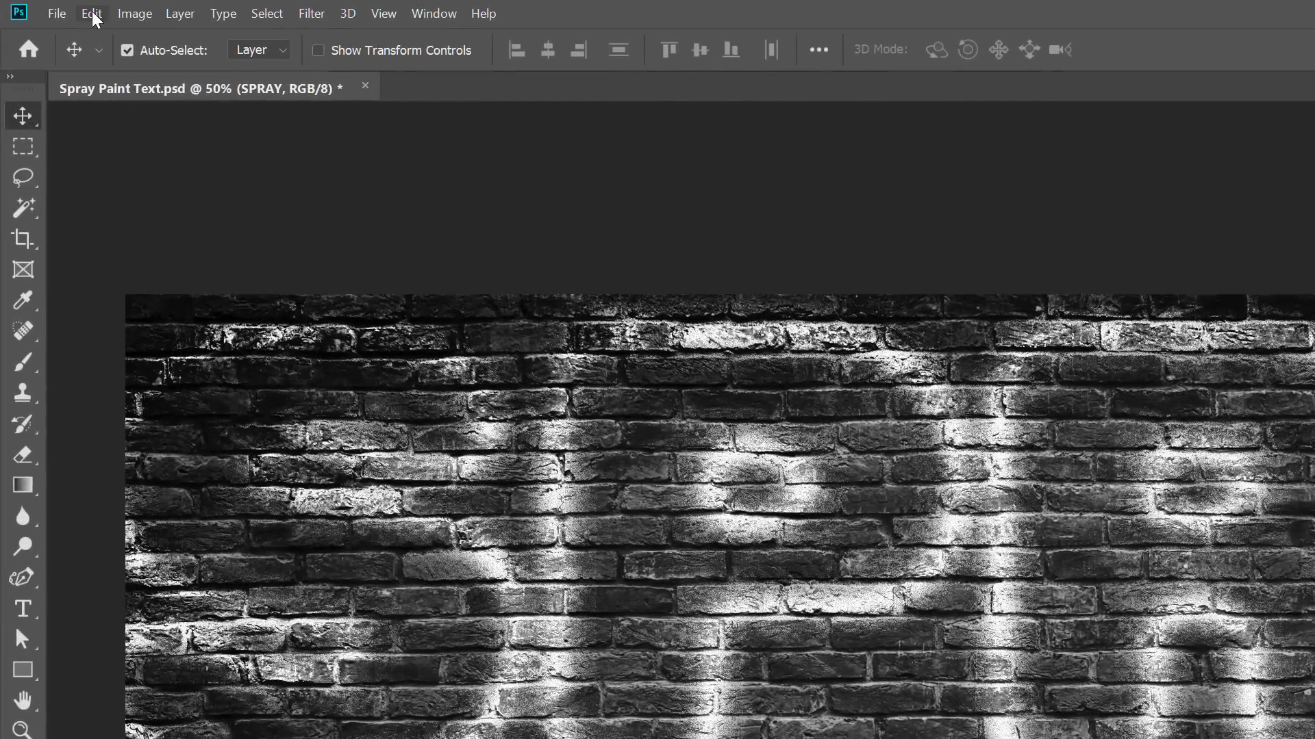
# Free Transform the SPRAY text down to about 89% and nudge it up above PAINT
pyautogui.click(91, 13)
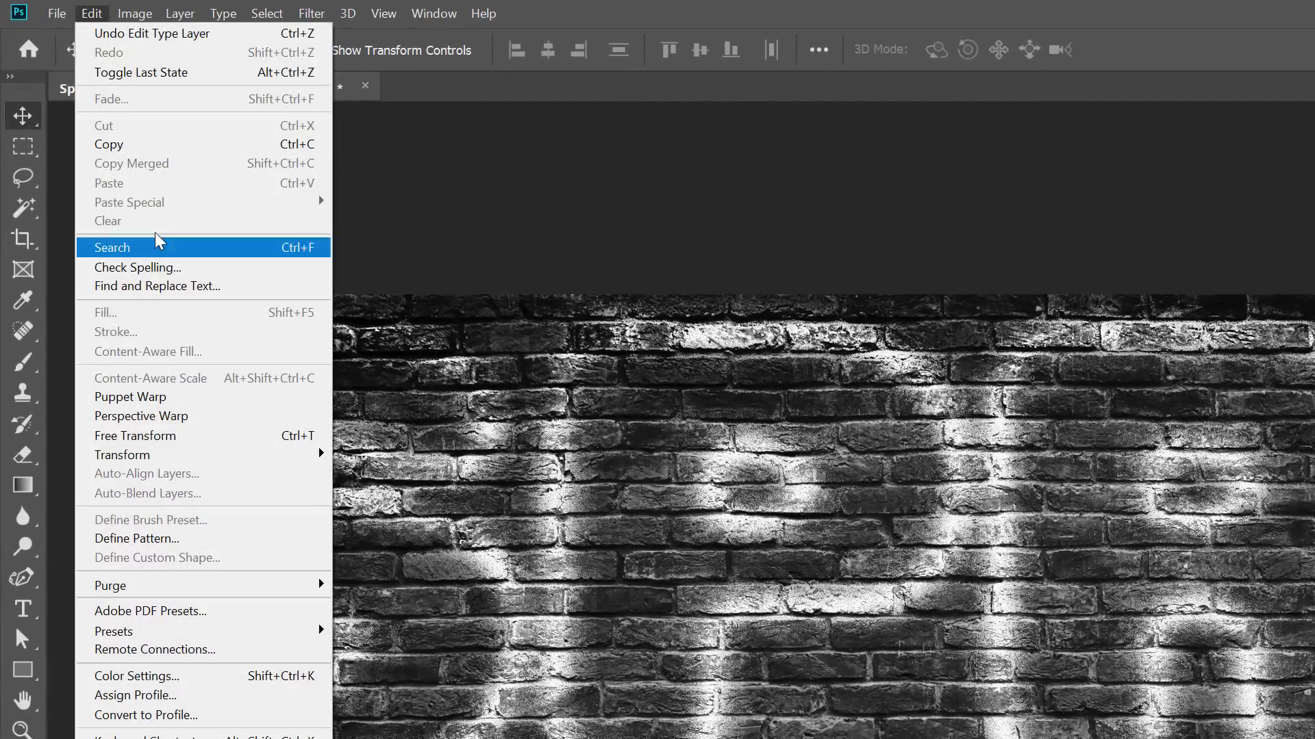
pyautogui.click(199, 436)
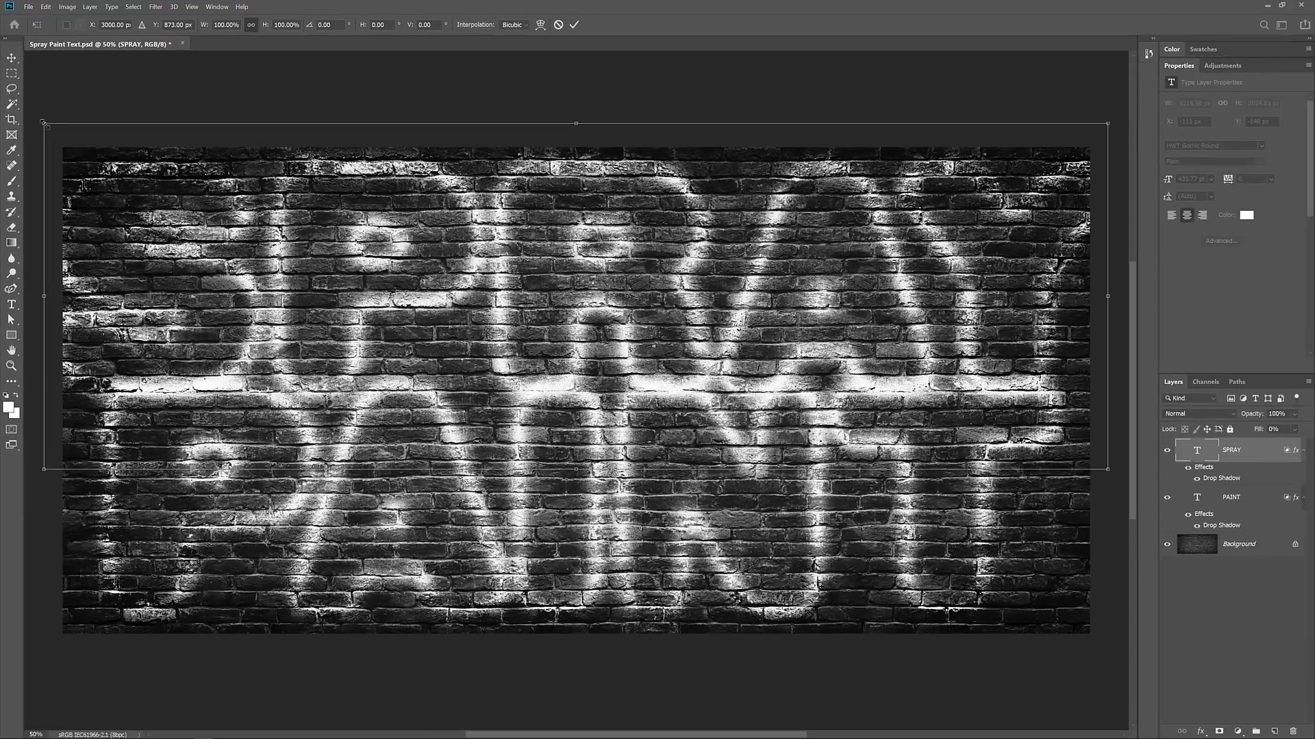
pyautogui.moveTo(44, 123); pyautogui.dragTo(74, 145)
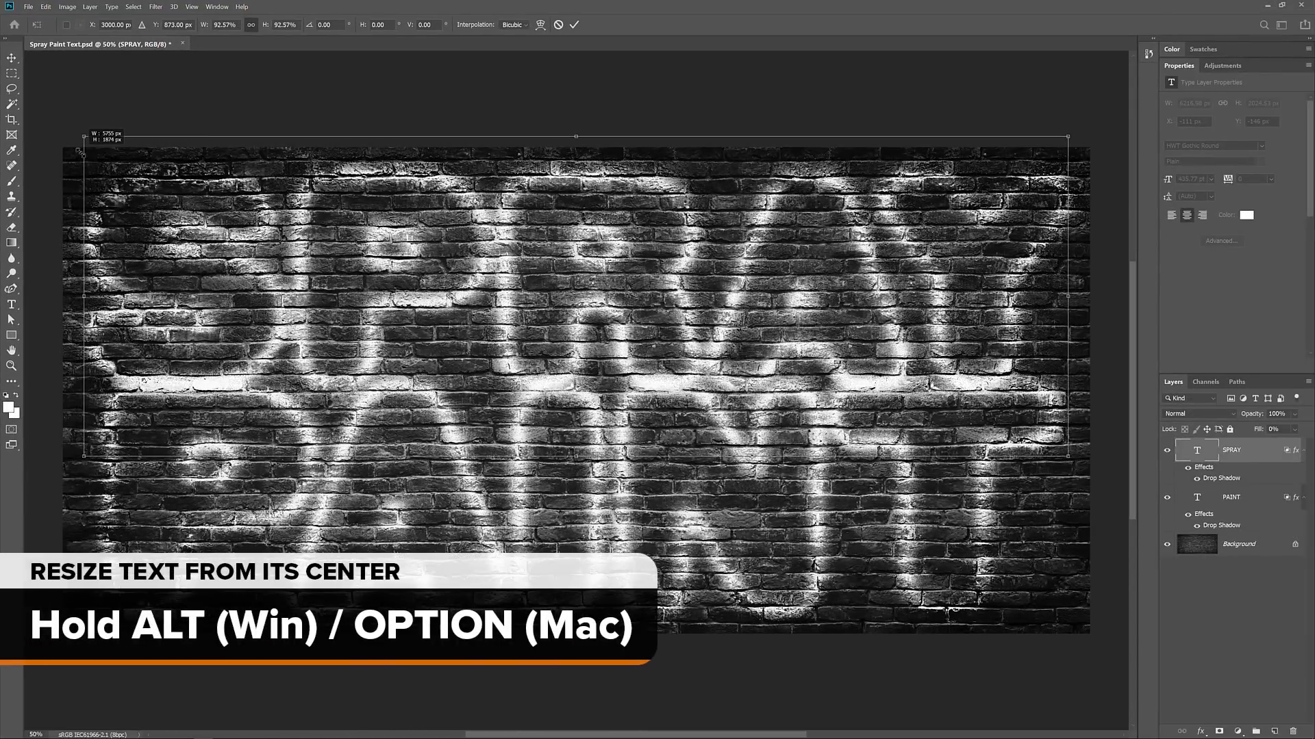
pyautogui.moveTo(72, 146); pyautogui.dragTo(99, 155)
pyautogui.moveTo(520, 290); pyautogui.dragTo(547, 280)
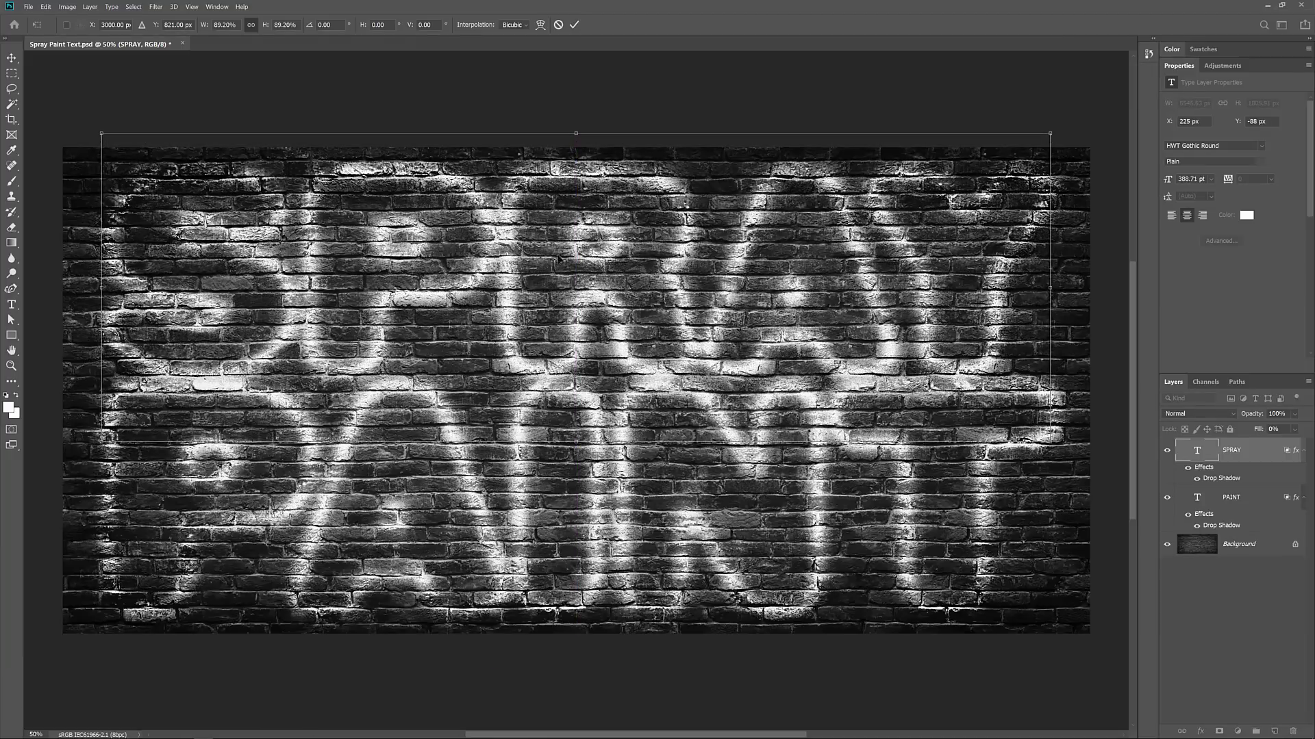
pyautogui.click(574, 25)
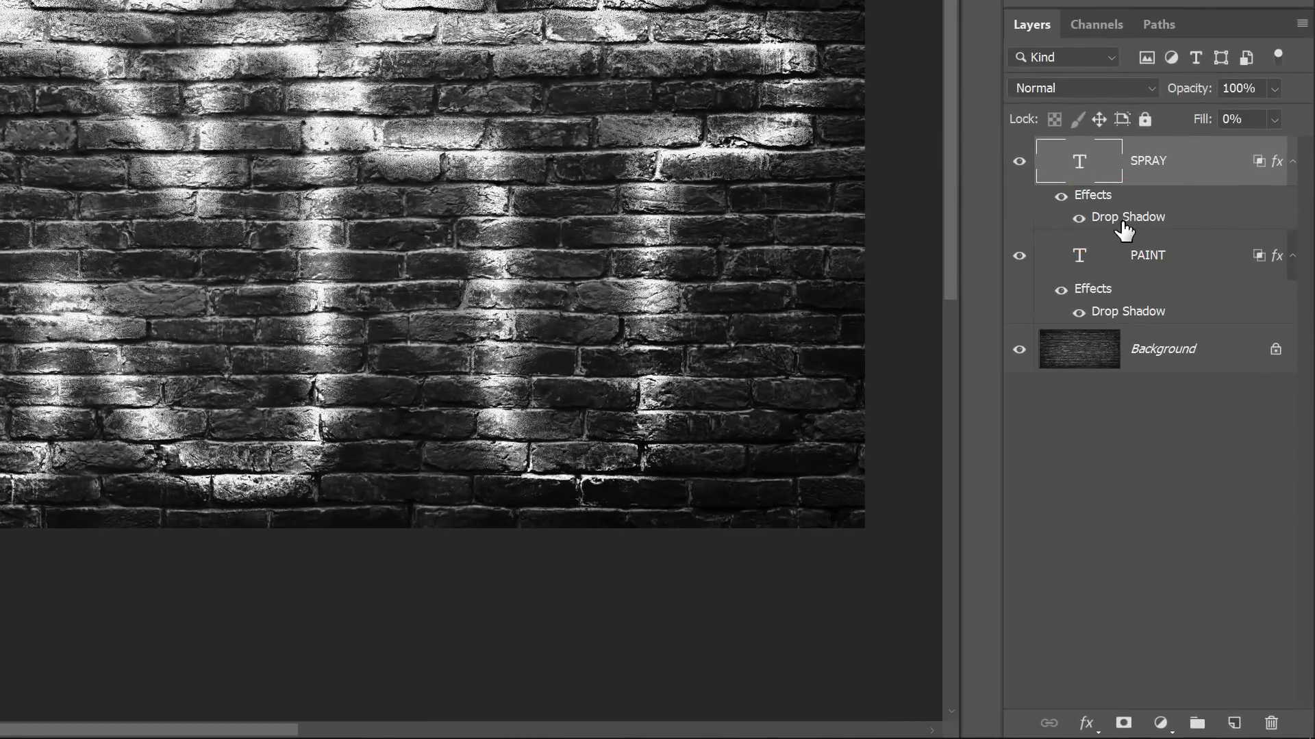
# Change SPRAY's Drop Shadow colour to yellow with hue 55 and saturation 100
pyautogui.doubleClick(1123, 231)
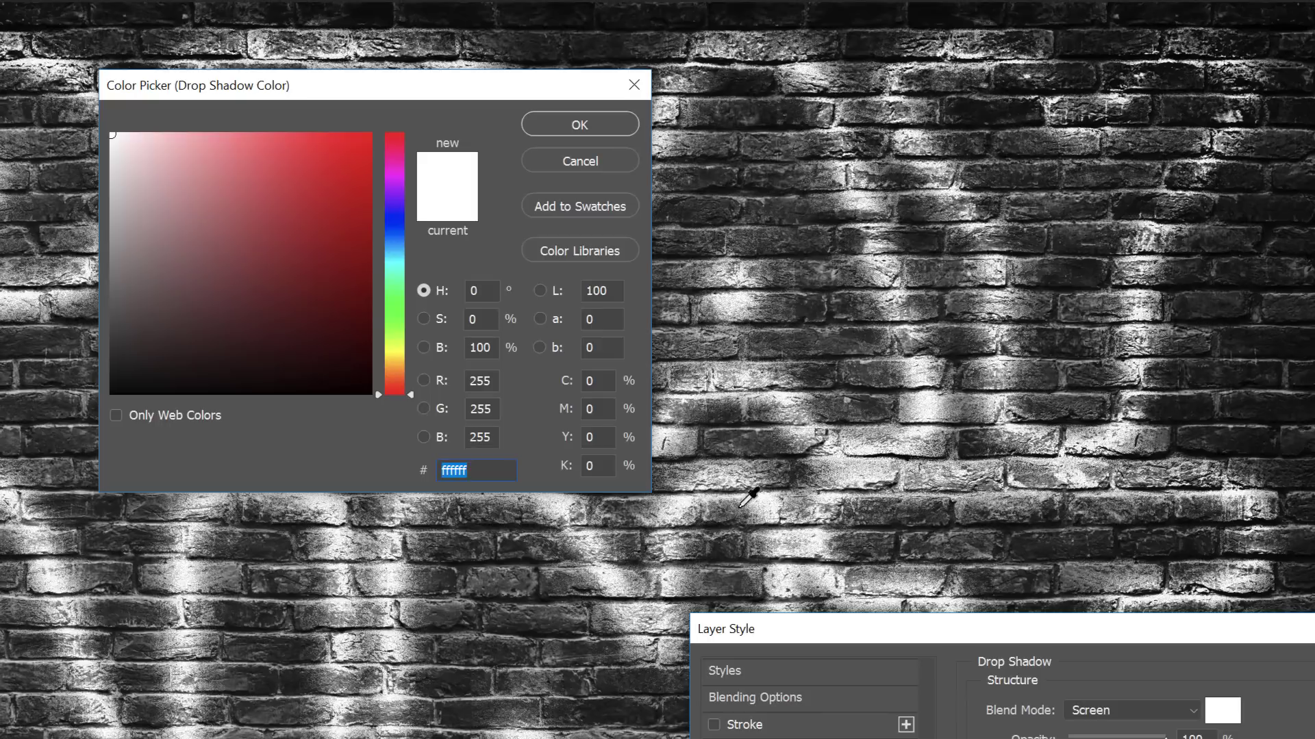
pyautogui.doubleClick(484, 291)
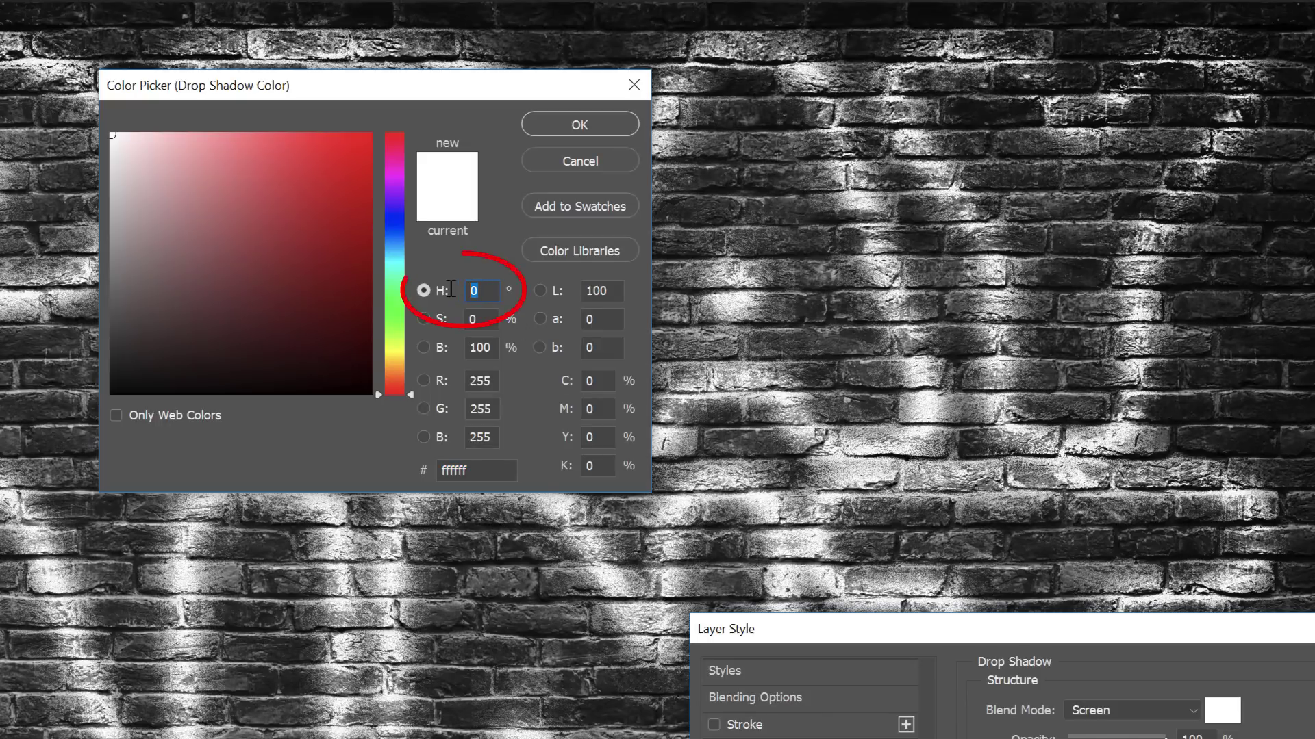
pyautogui.write('55')
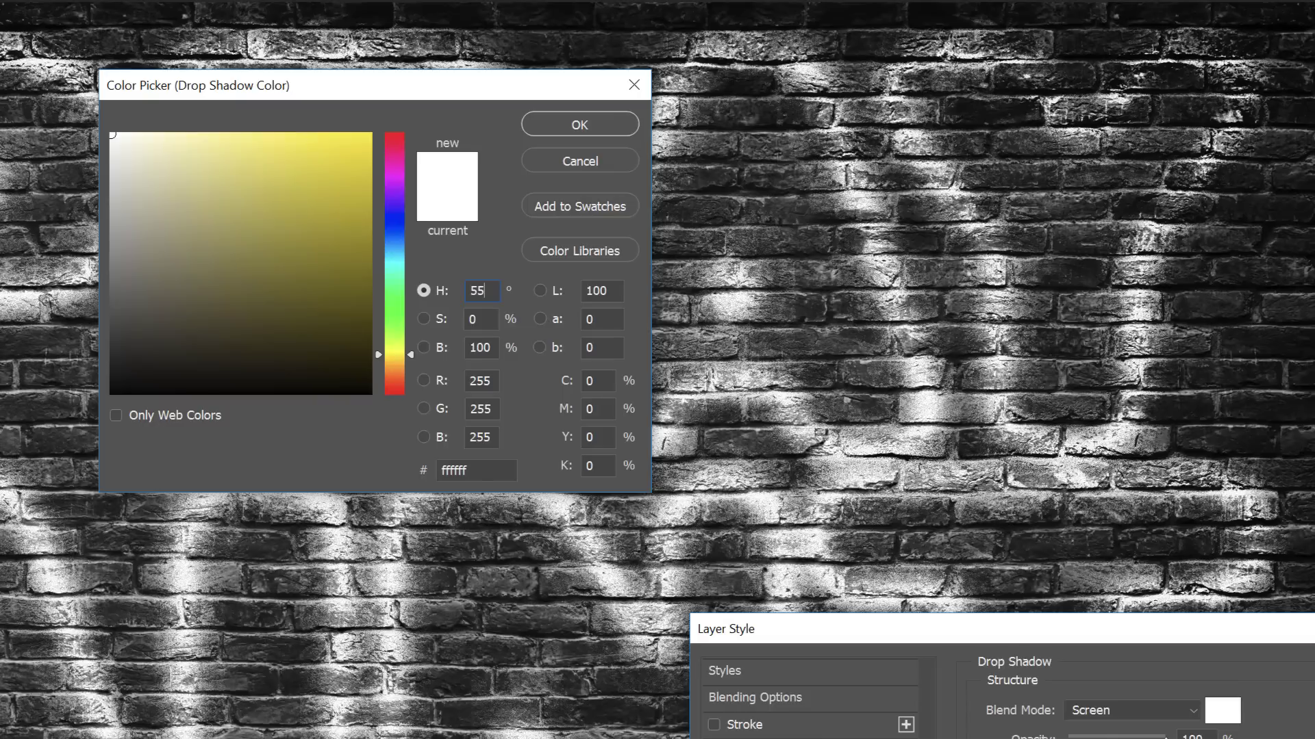
pyautogui.doubleClick(478, 317)
pyautogui.write('1')
pyautogui.write('00')
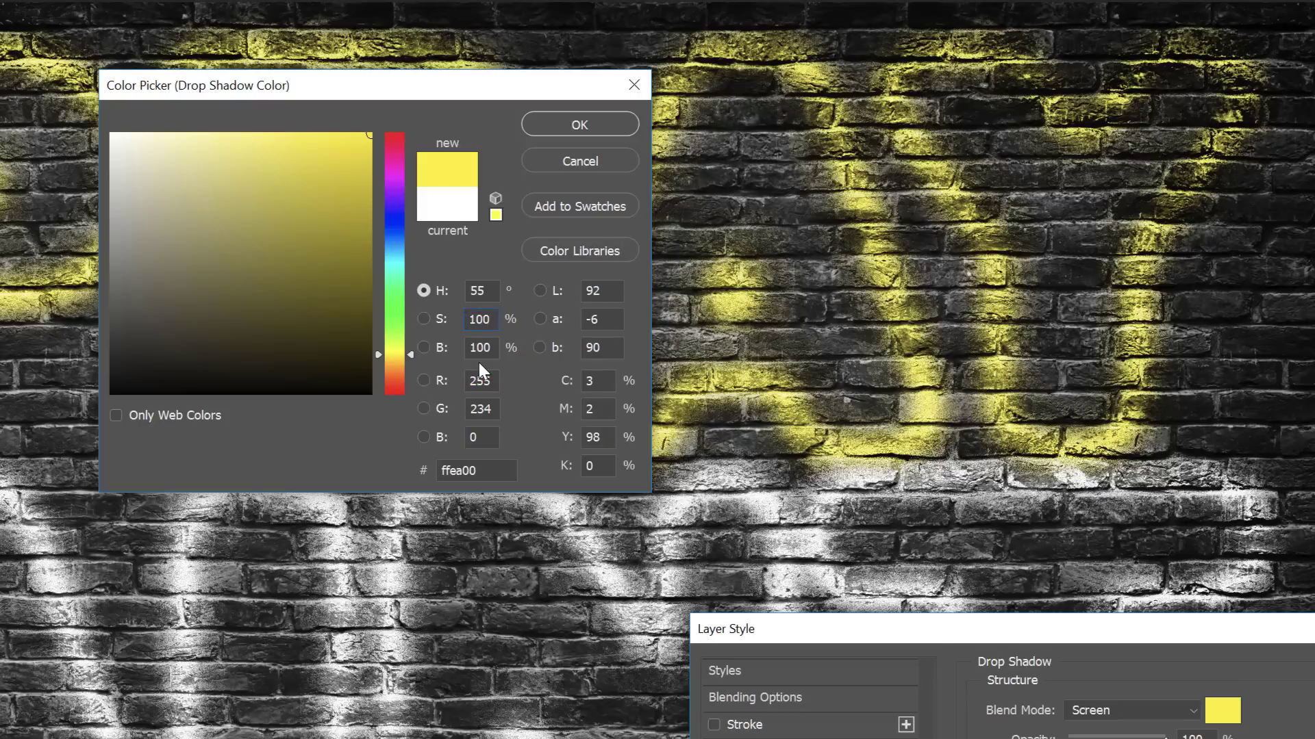
pyautogui.click(611, 124)
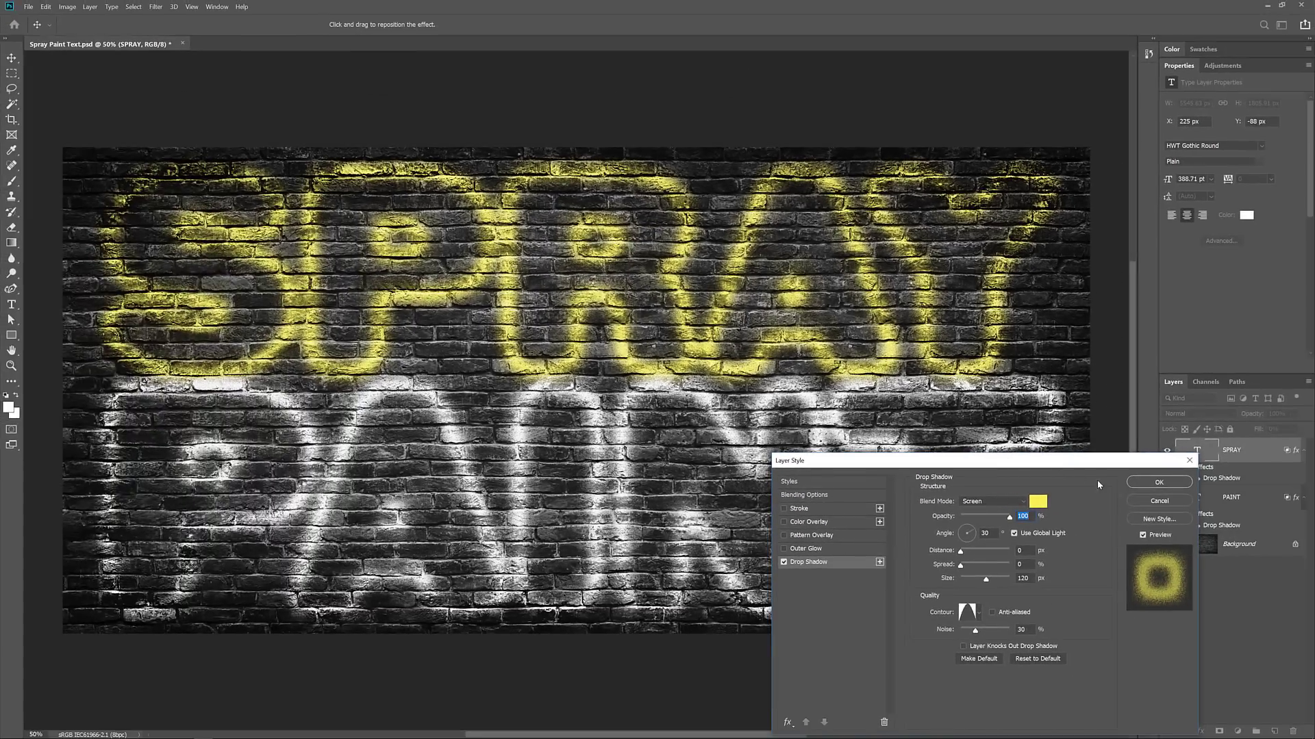
pyautogui.click(1167, 483)
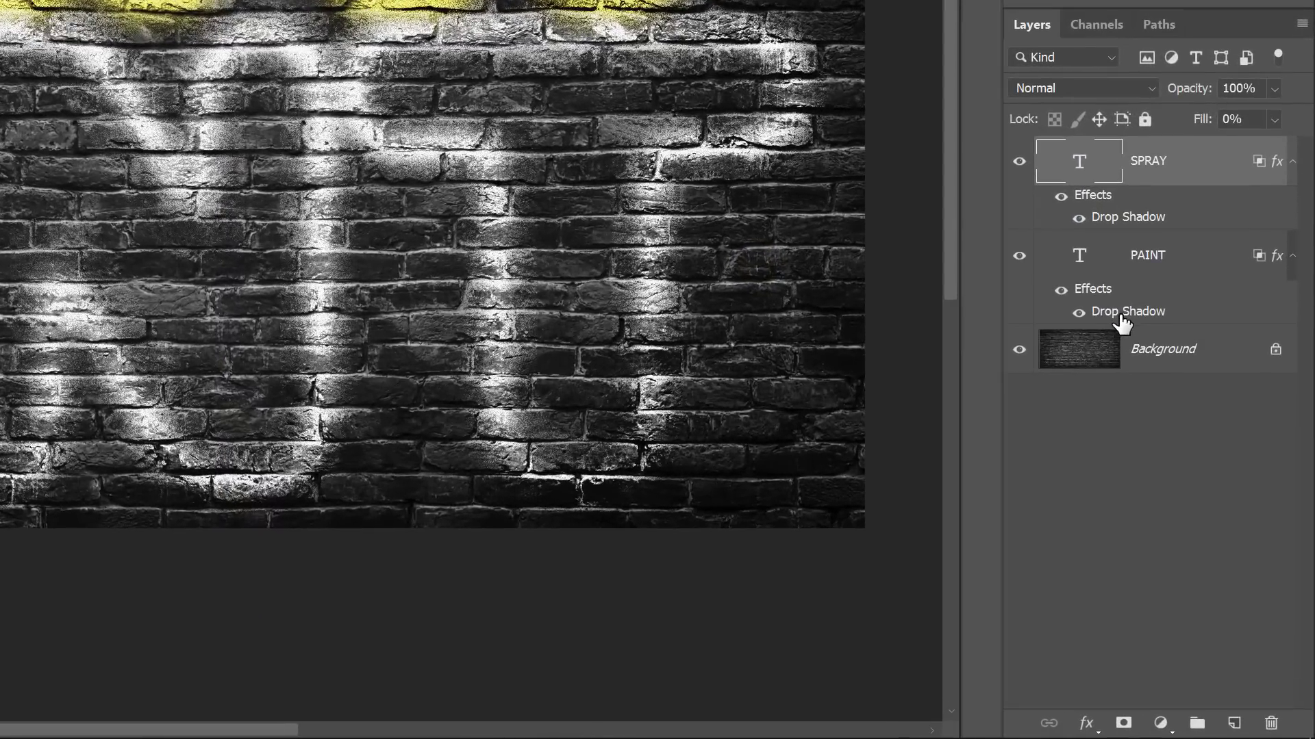
# Change PAINT's Drop Shadow colour to magenta with hue 306 and saturation 100
pyautogui.click(1217, 526)
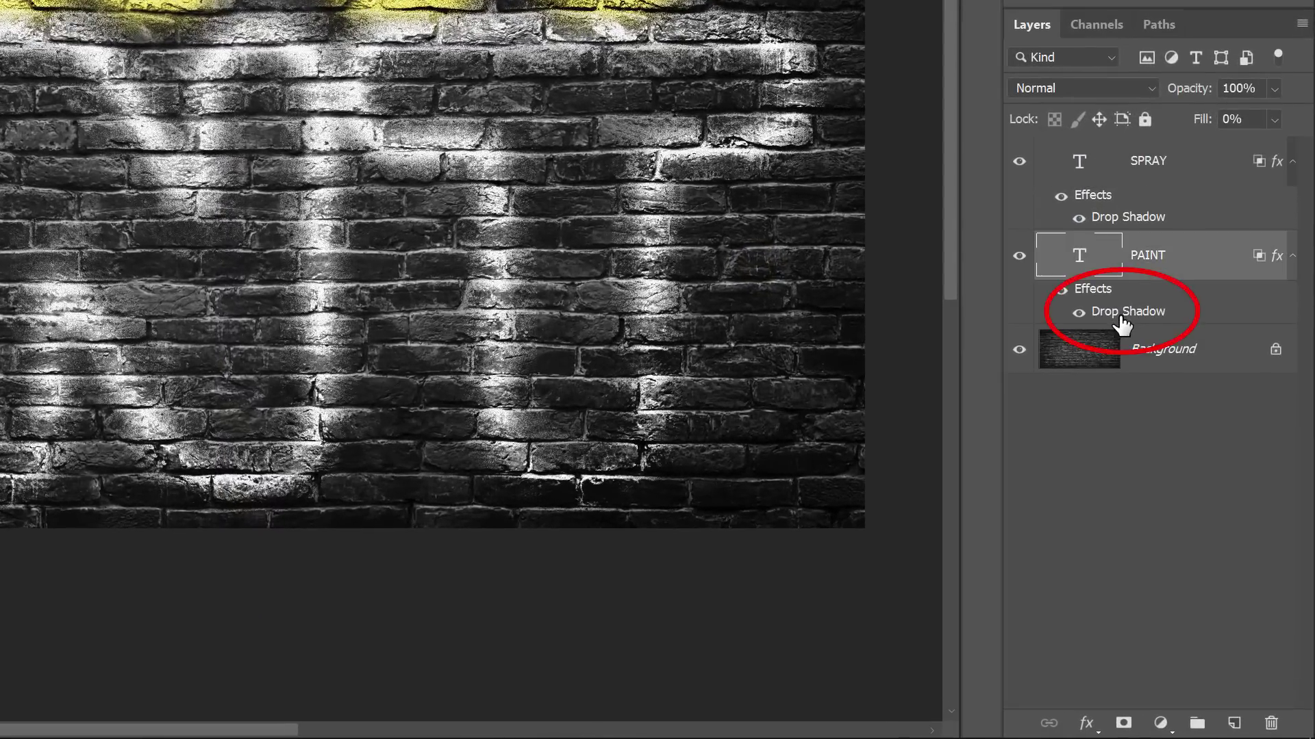
pyautogui.doubleClick(1121, 317)
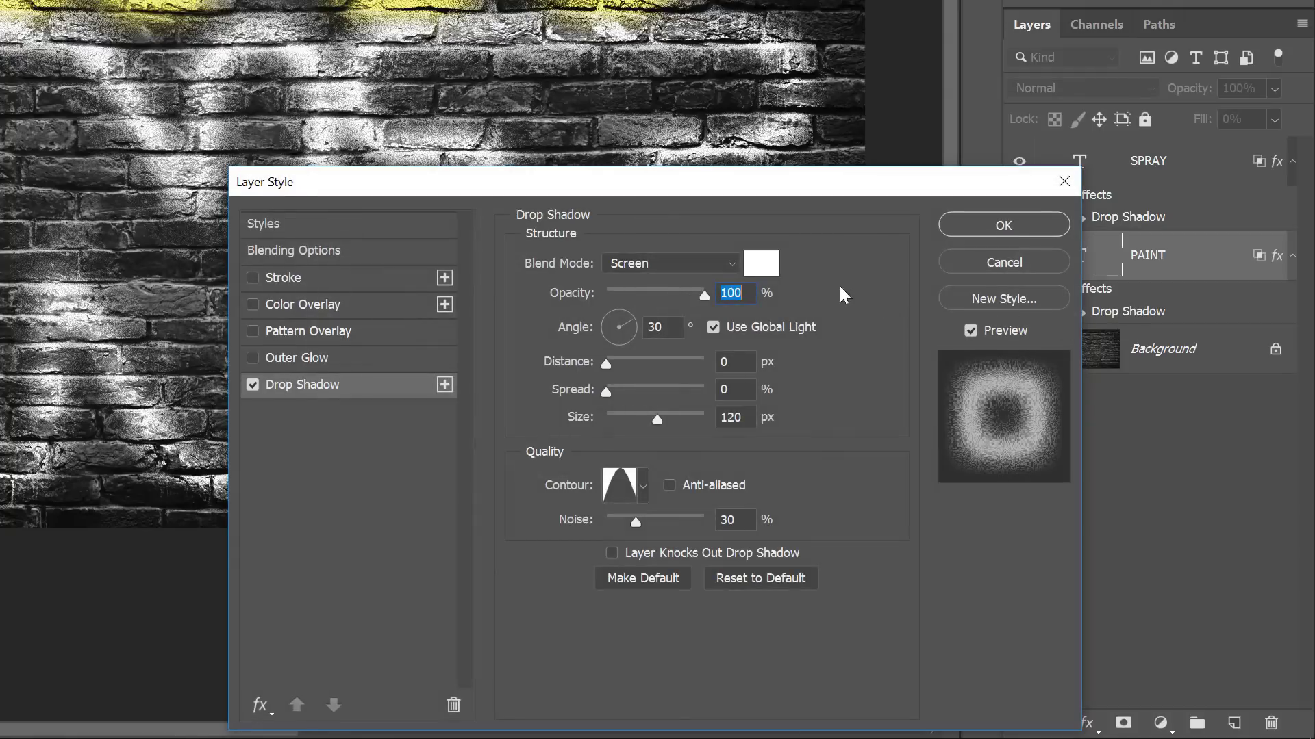
pyautogui.click(761, 263)
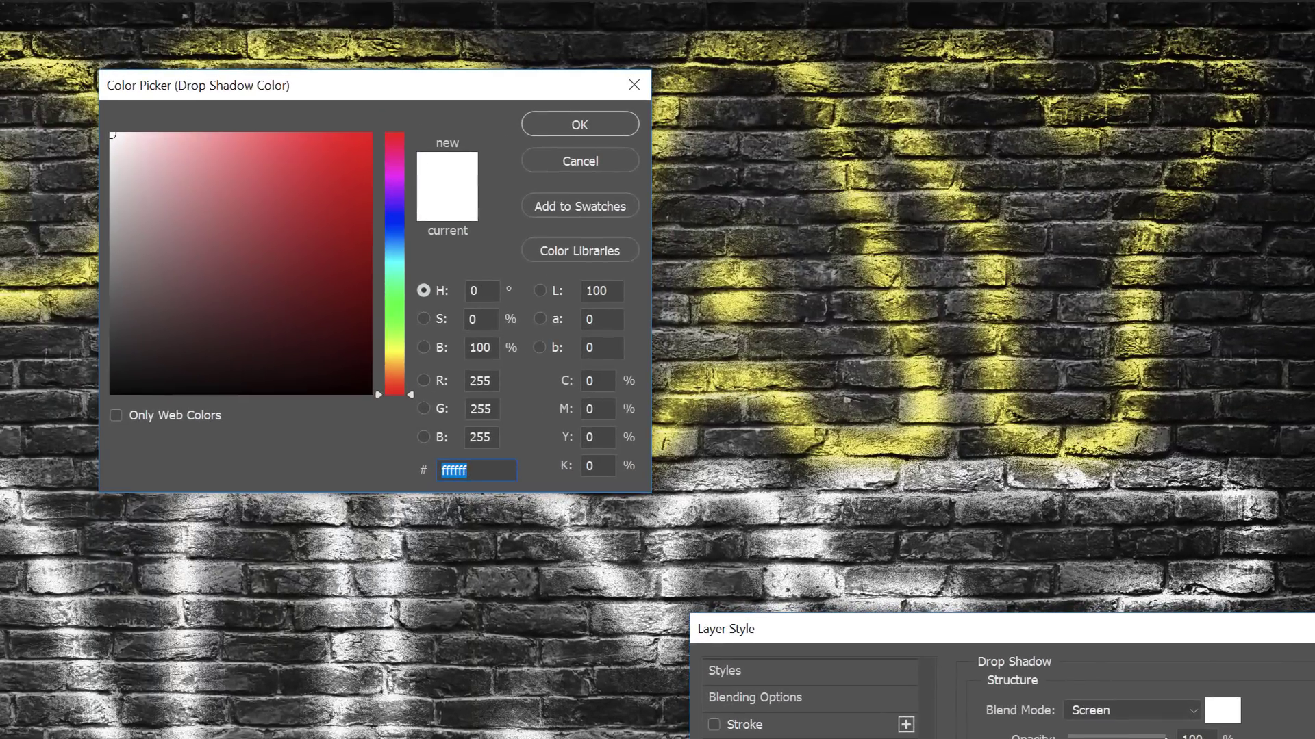
pyautogui.doubleClick(476, 290)
pyautogui.write('306')
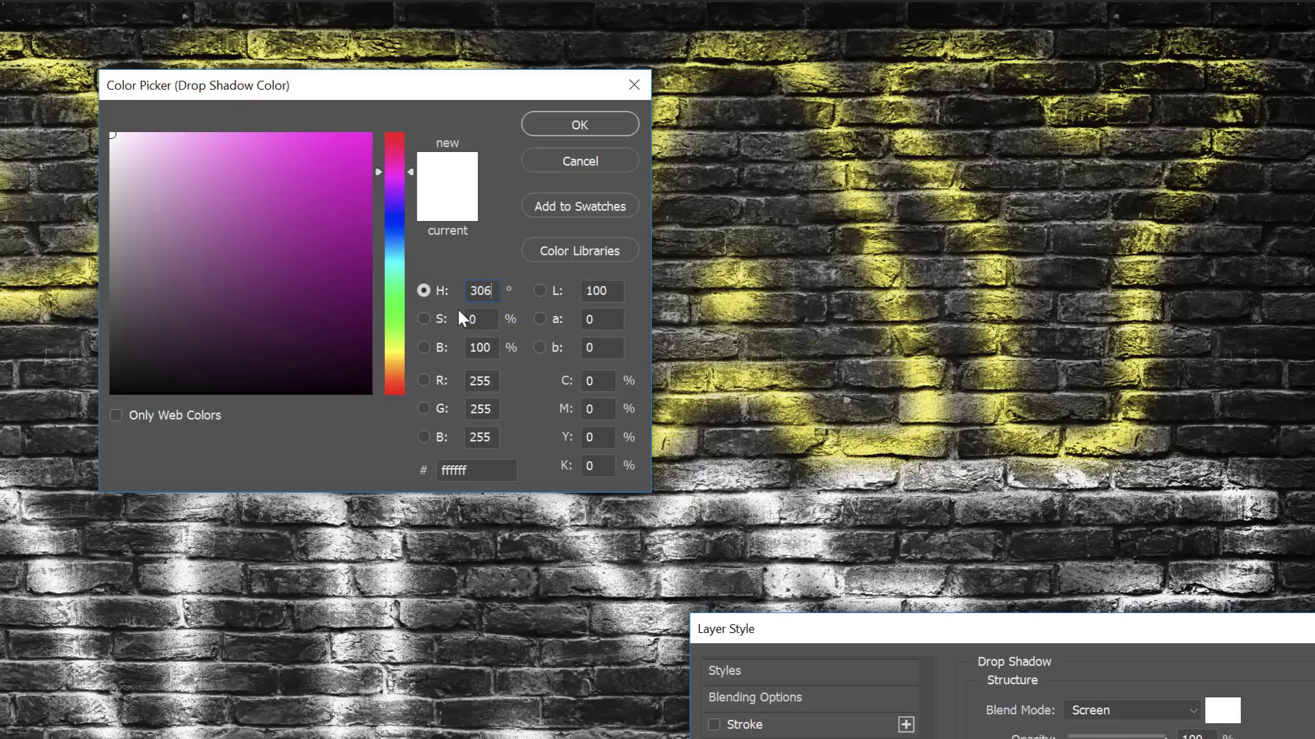
pyautogui.press('Tab')
pyautogui.write('100')
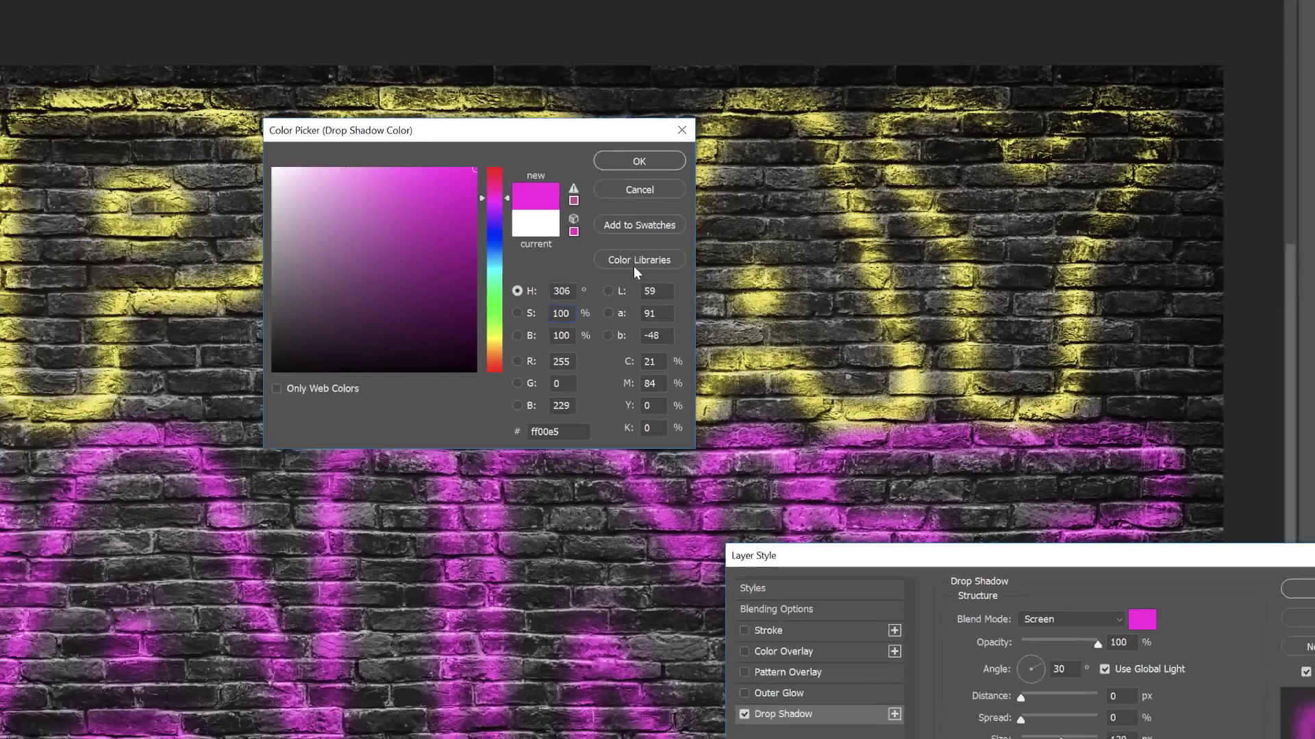
pyautogui.click(729, 211)
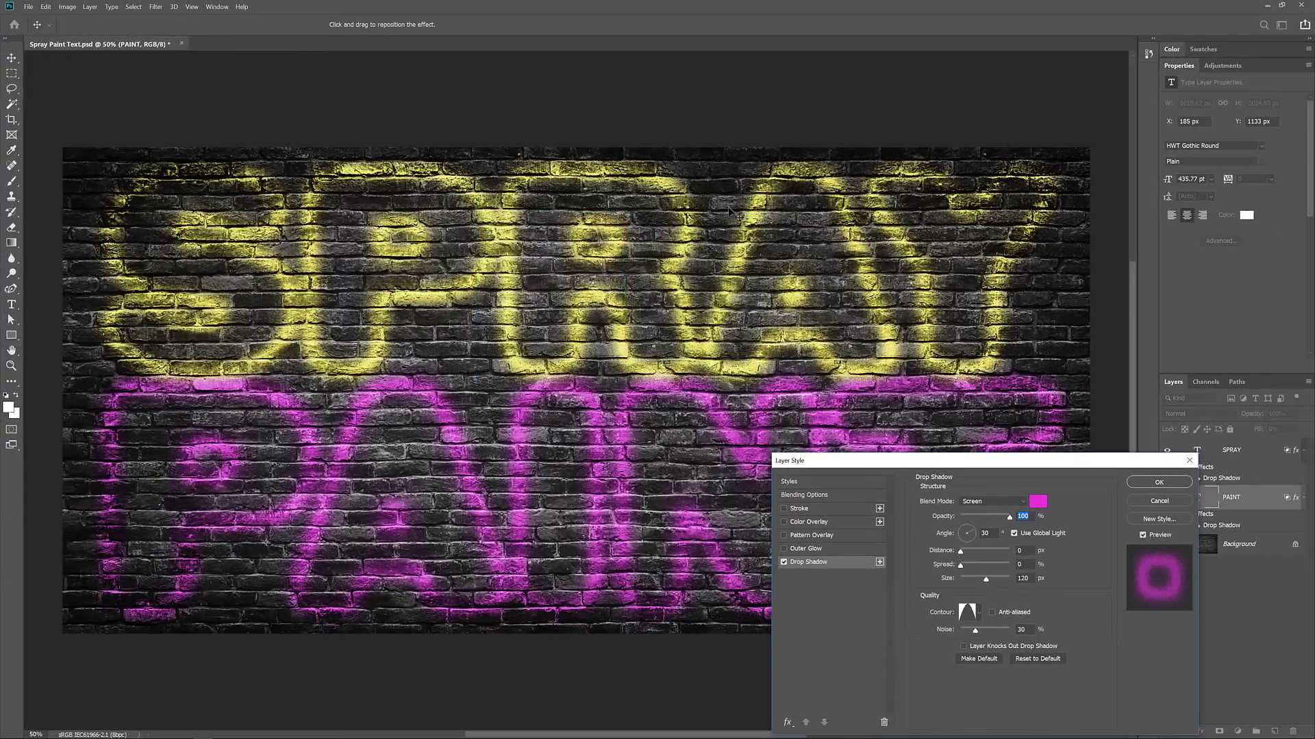
pyautogui.click(1178, 485)
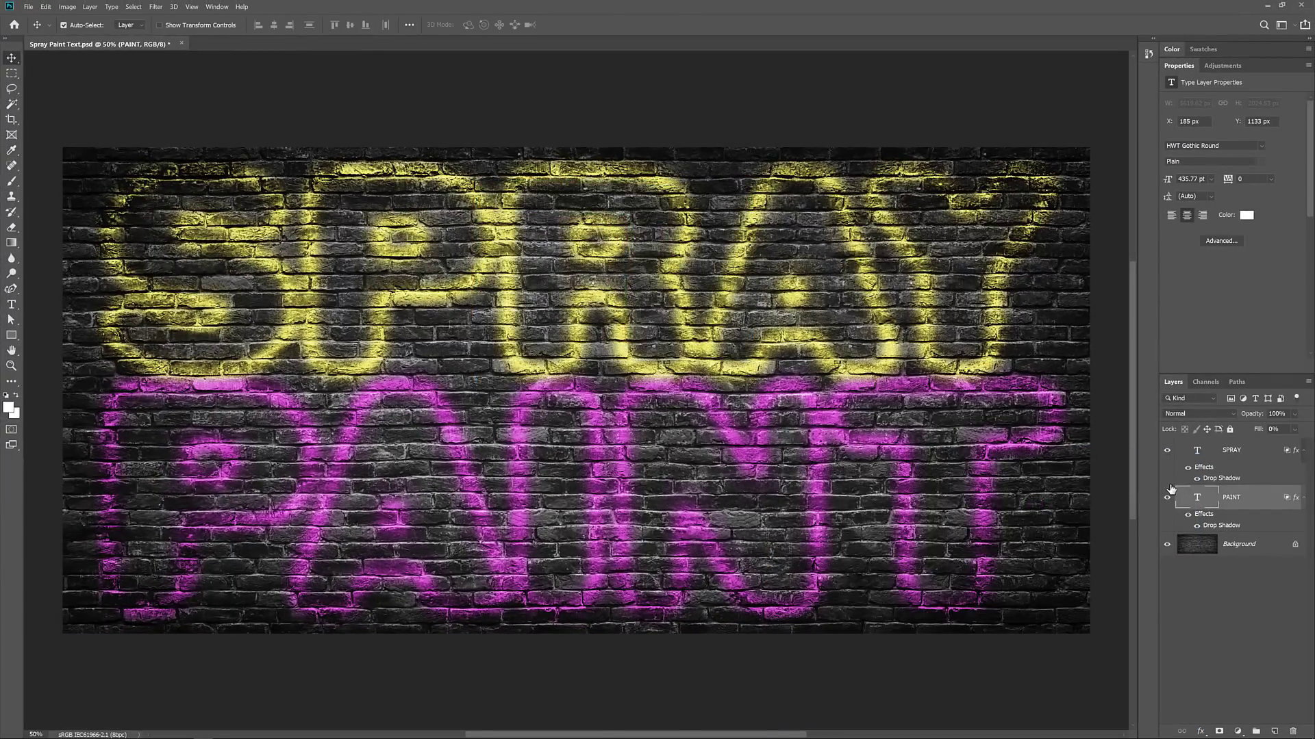